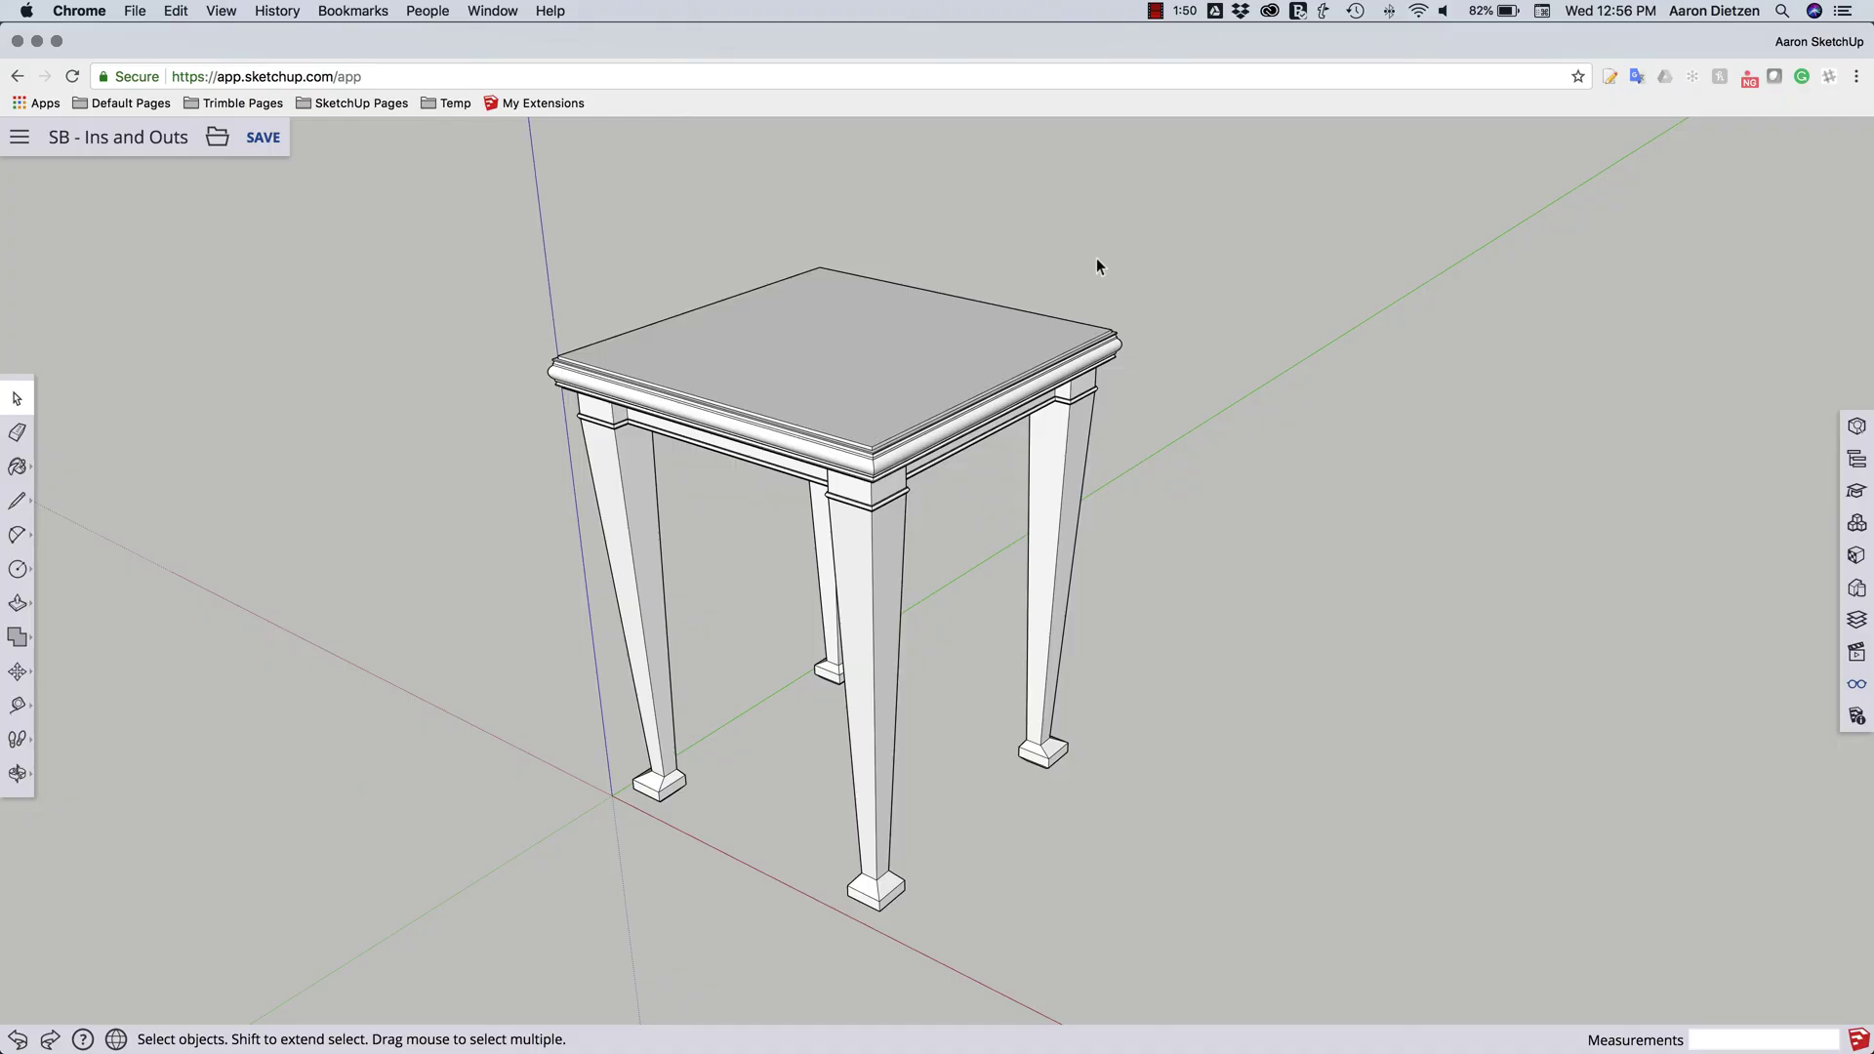
Step: Orbit the table model to look down onto the tabletop
middle_drag(1097, 258, 1117, 238)
key(space)
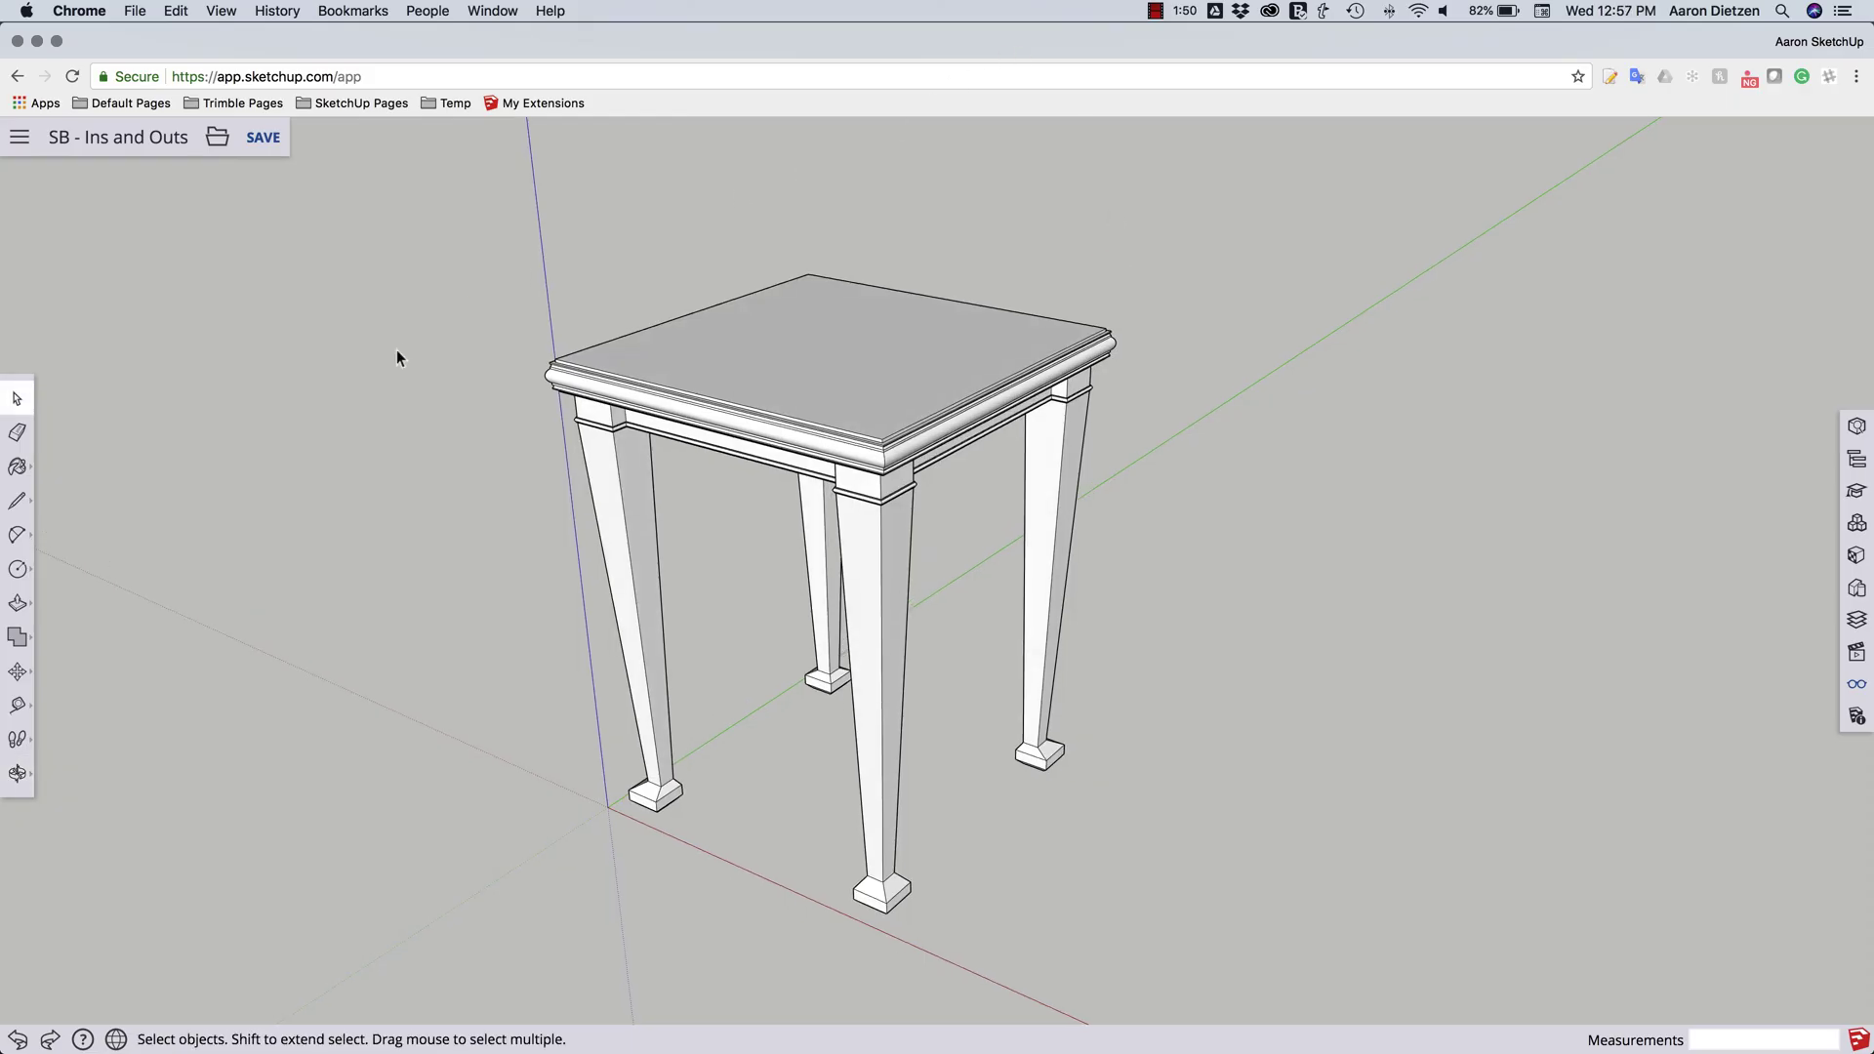
middle_drag(428, 372, 499, 421)
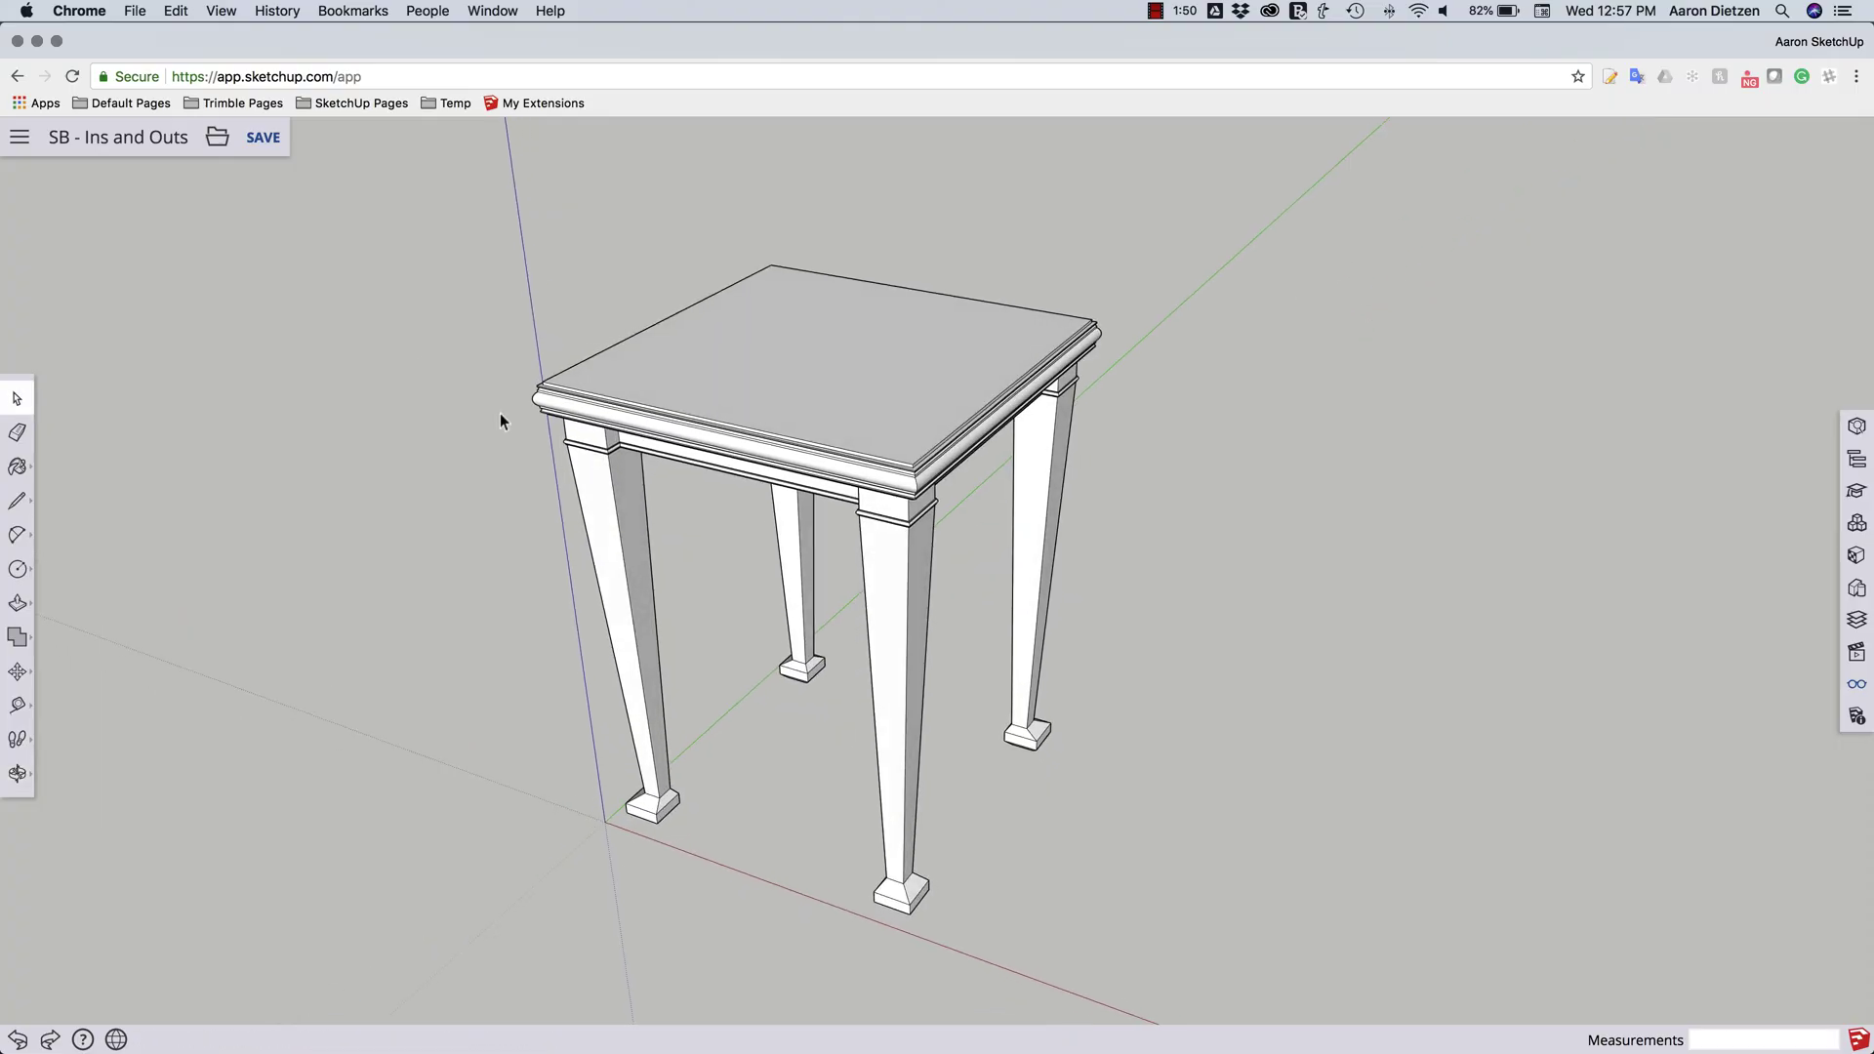
middle_drag(537, 344, 474, 351)
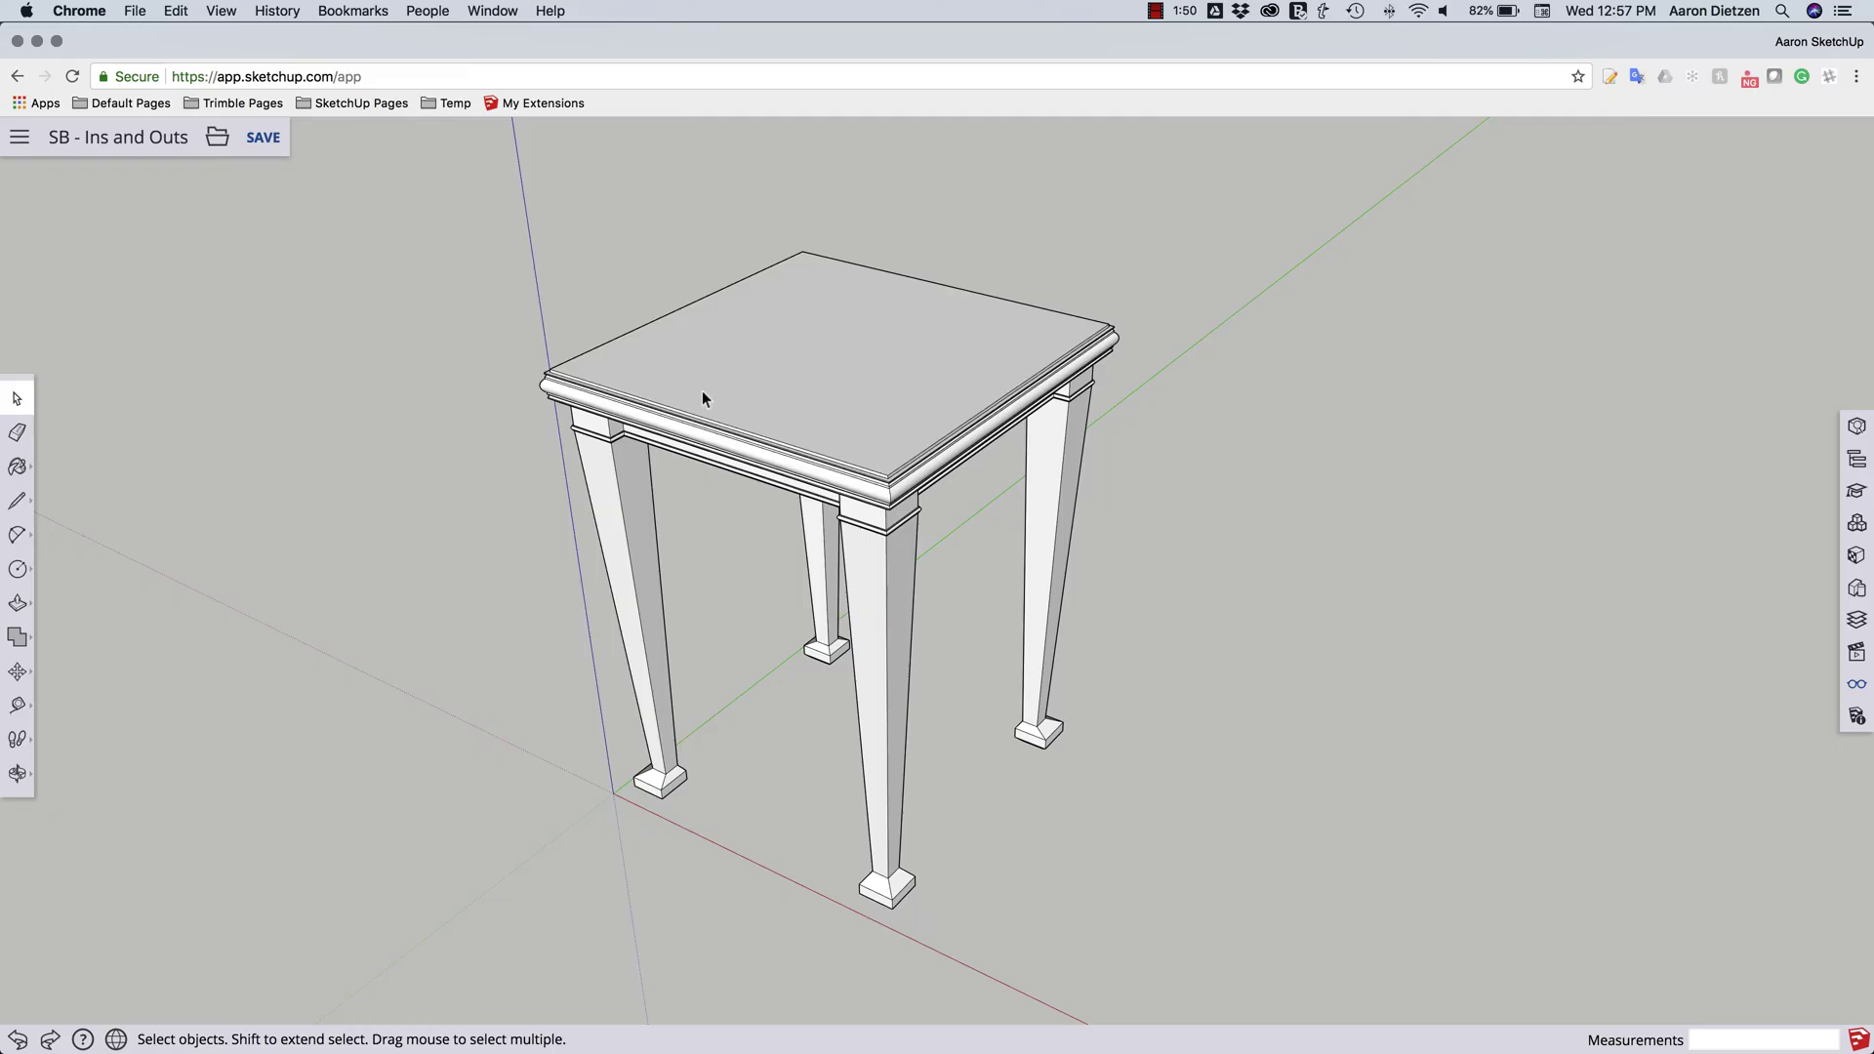
middle_drag(858, 339, 856, 422)
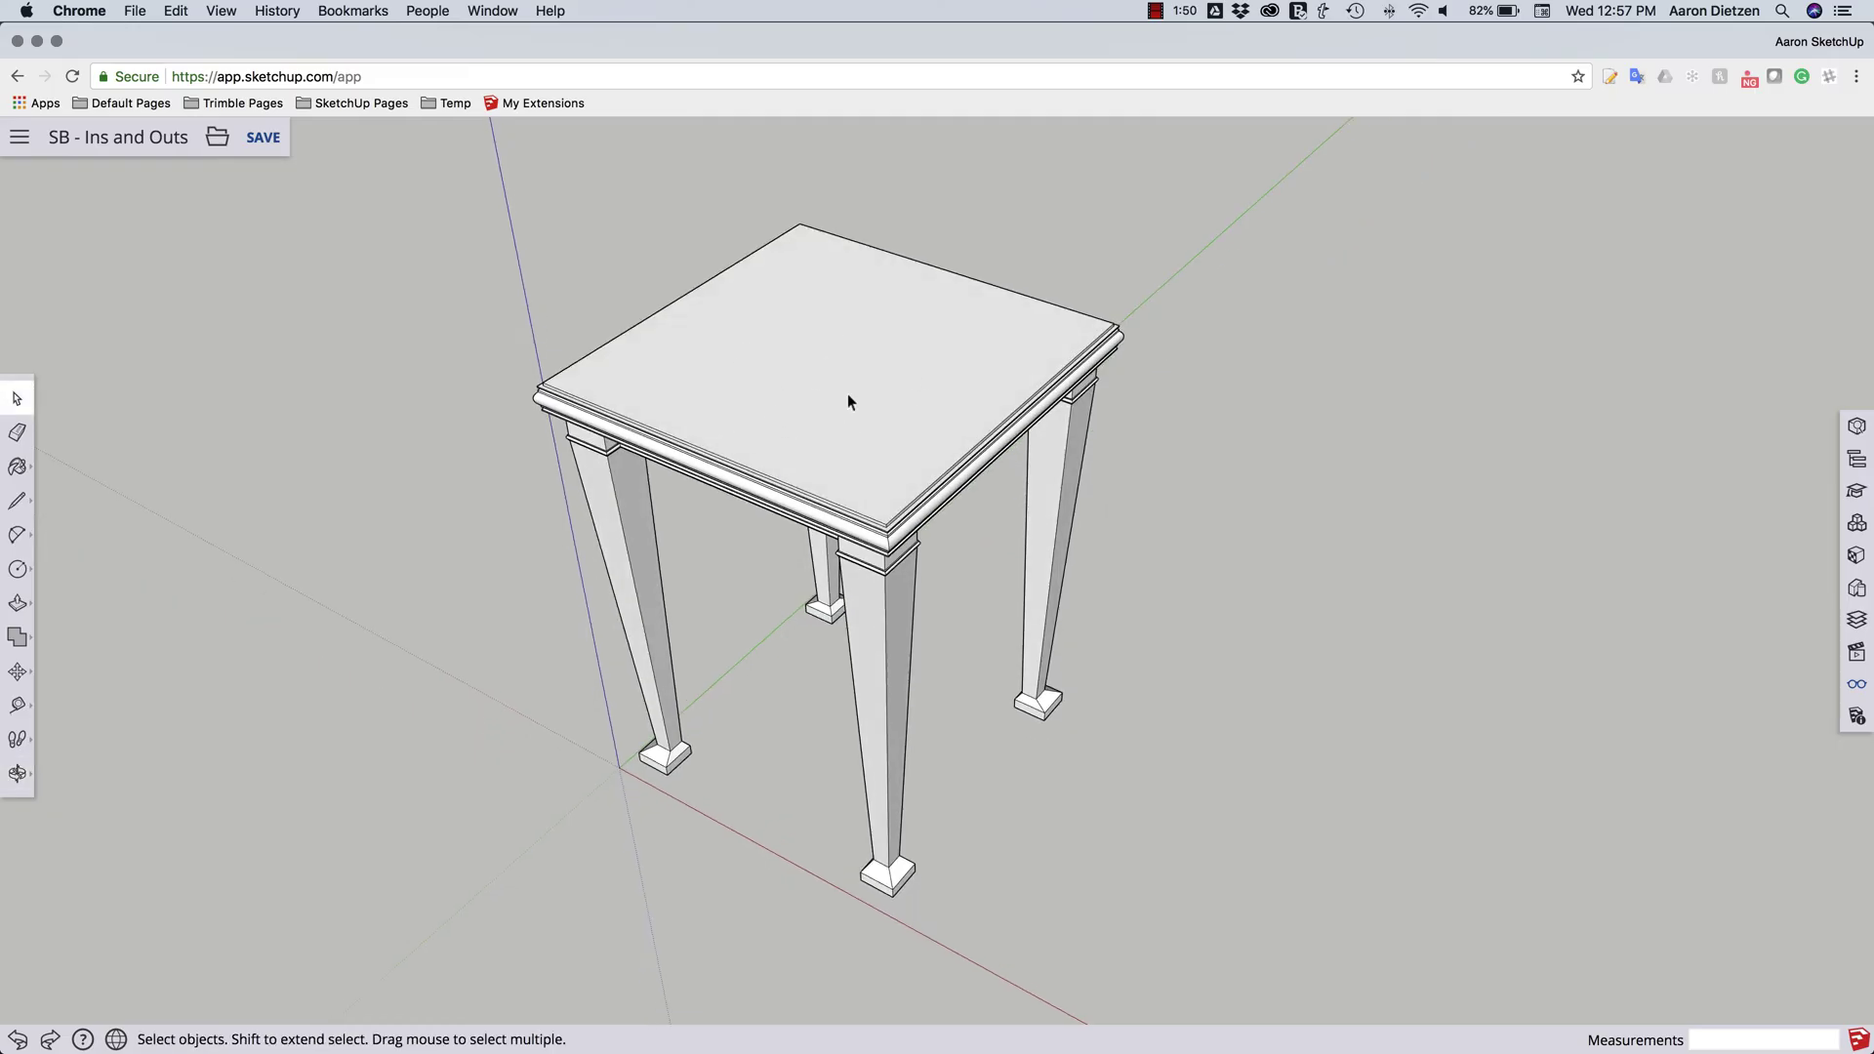
Step: Pick WoodGrain.jpg from the Desktop as the file to insert
click(219, 144)
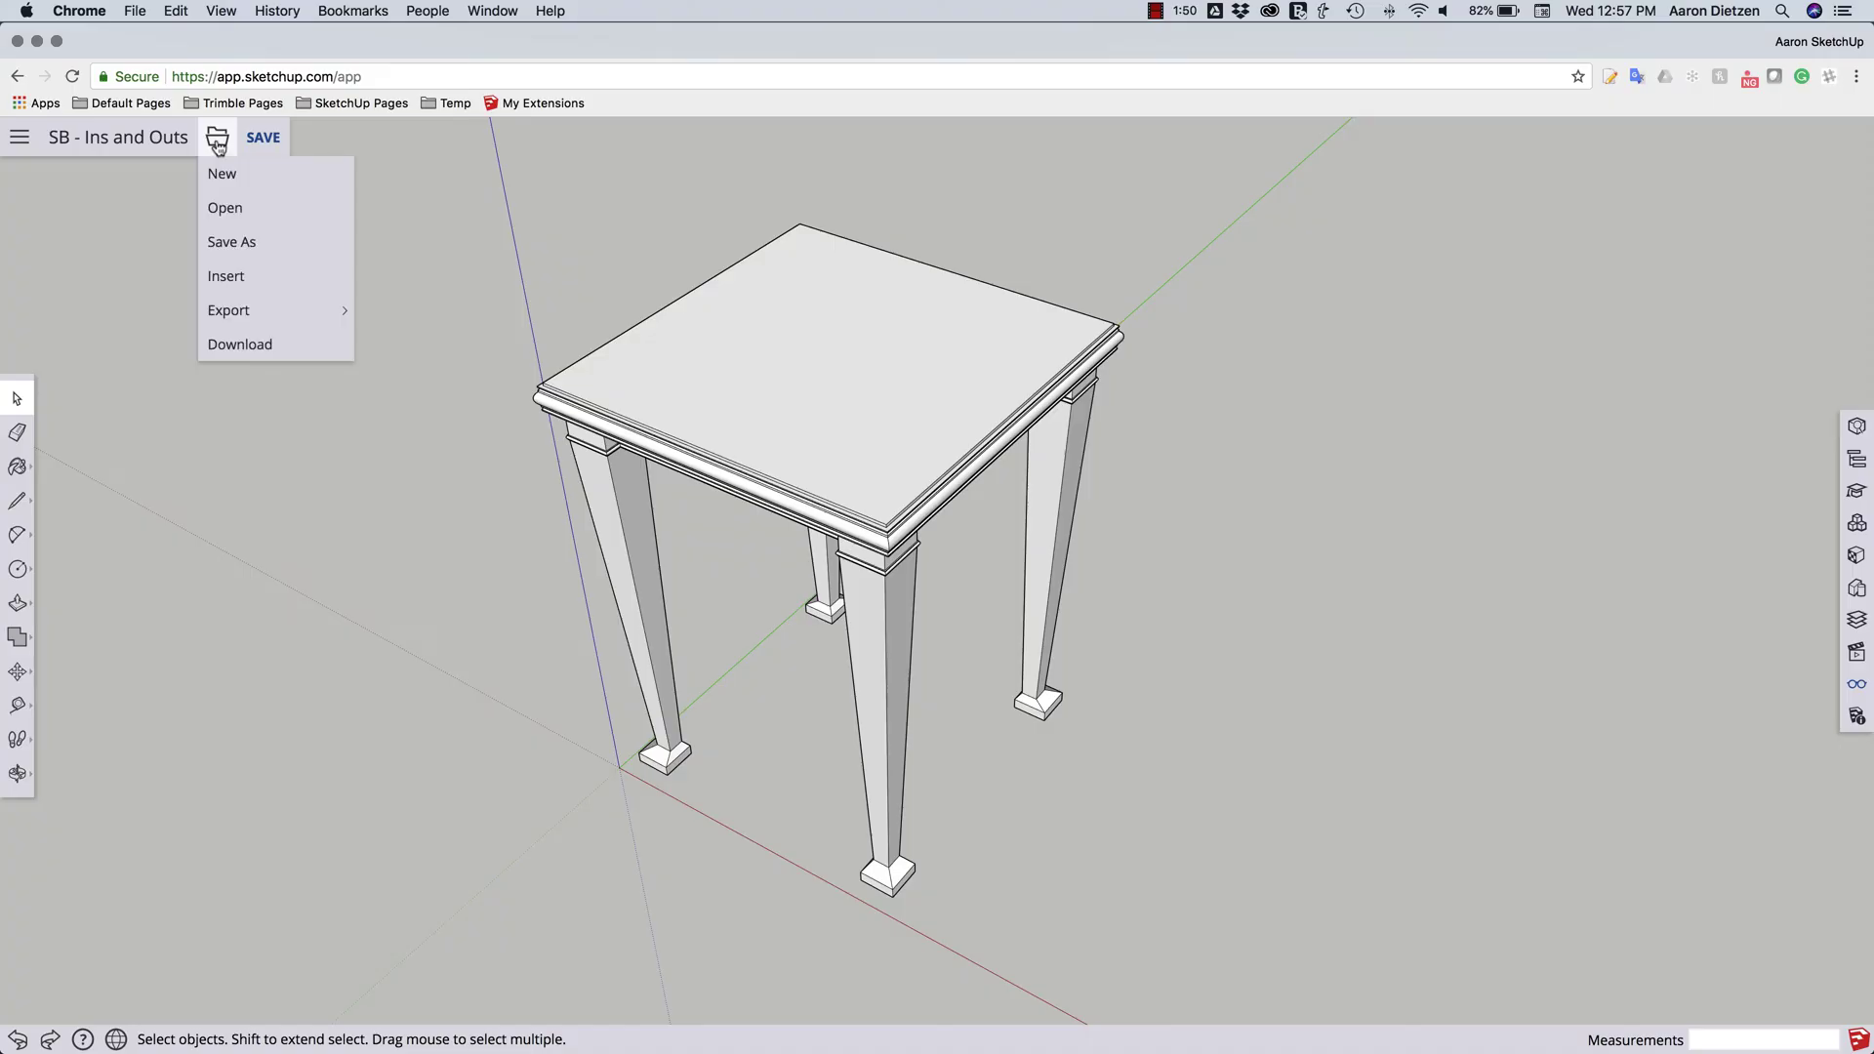
click(238, 282)
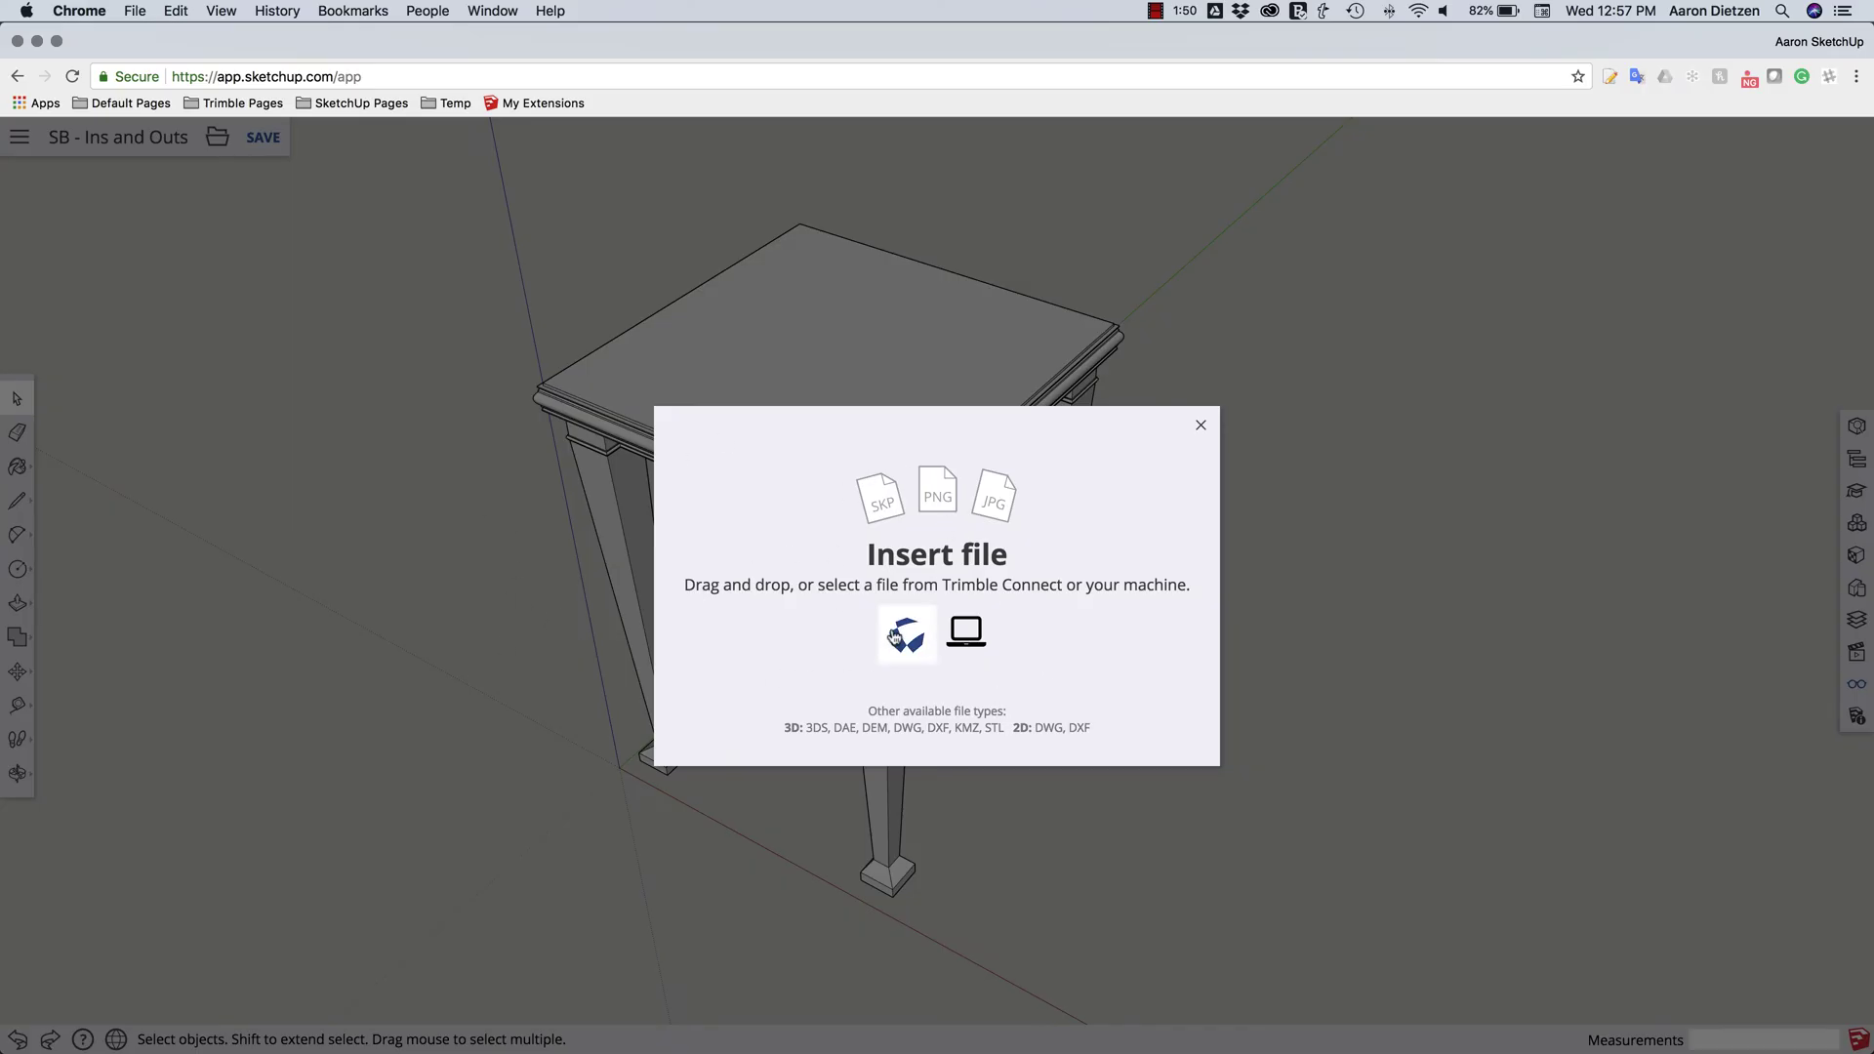
click(967, 649)
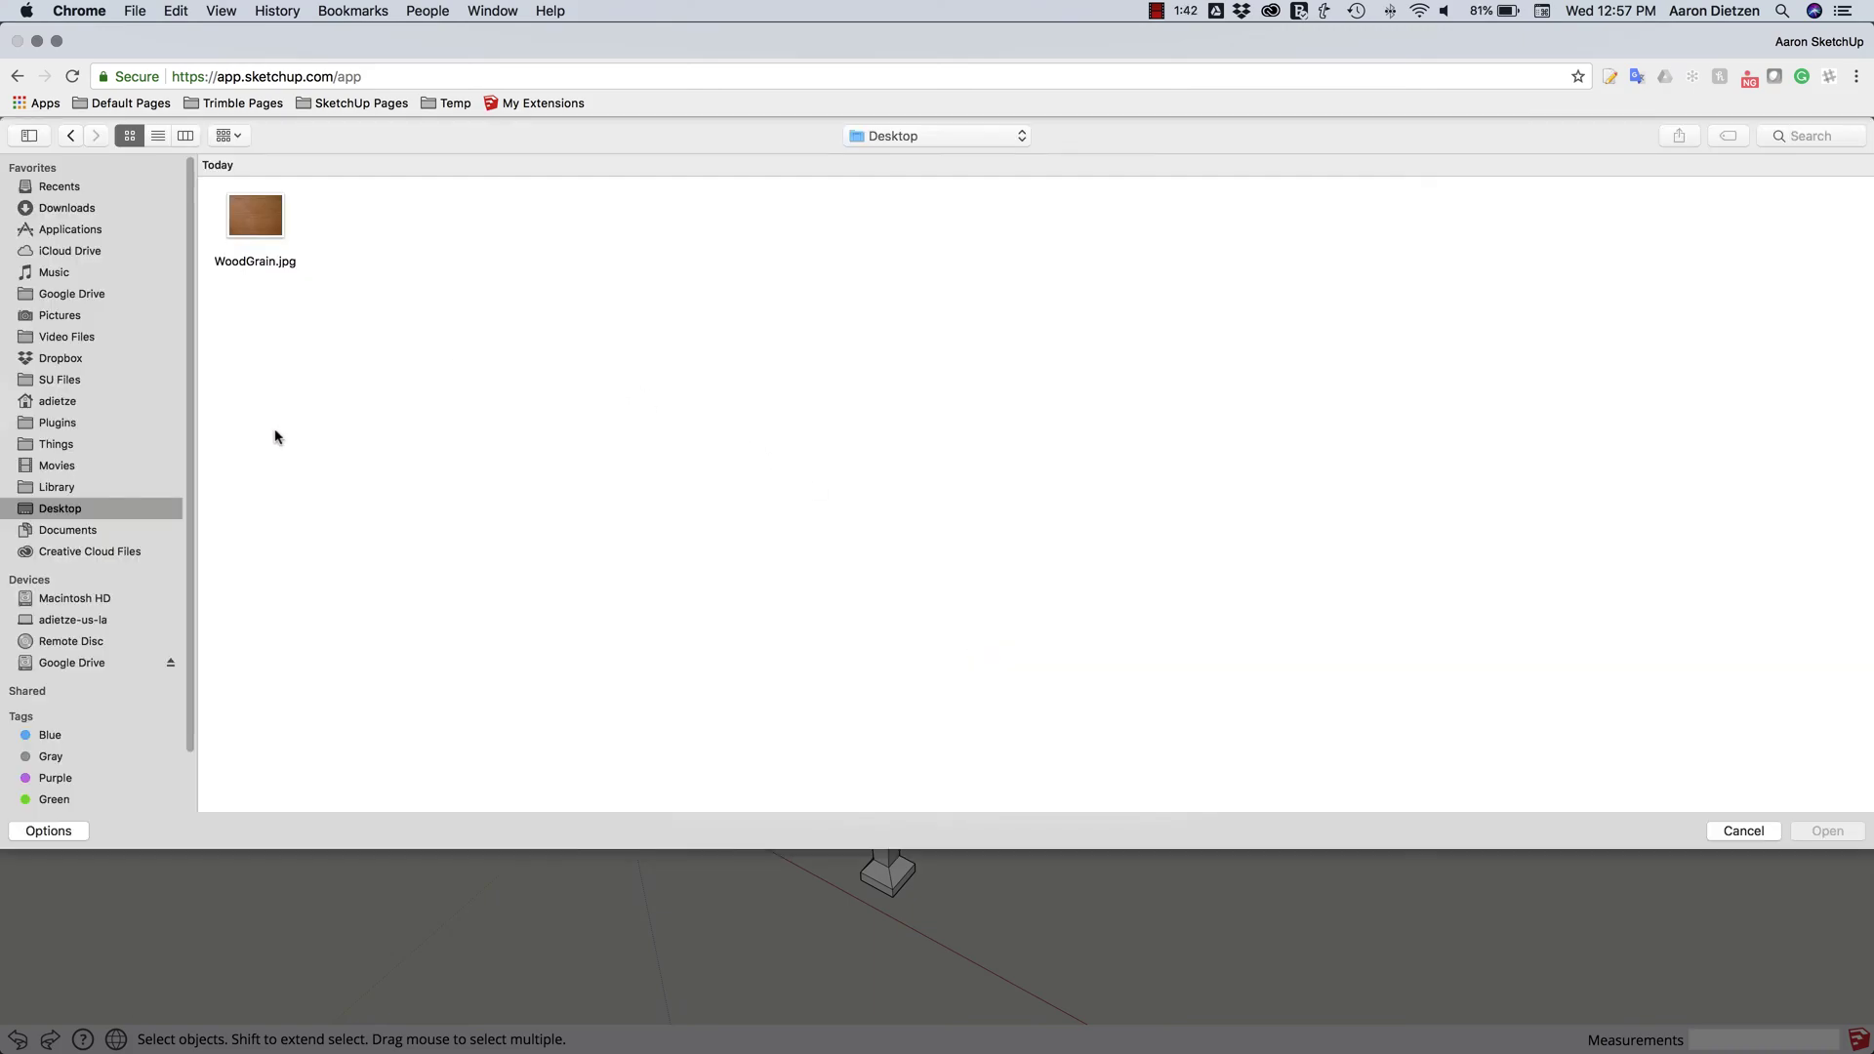
click(264, 224)
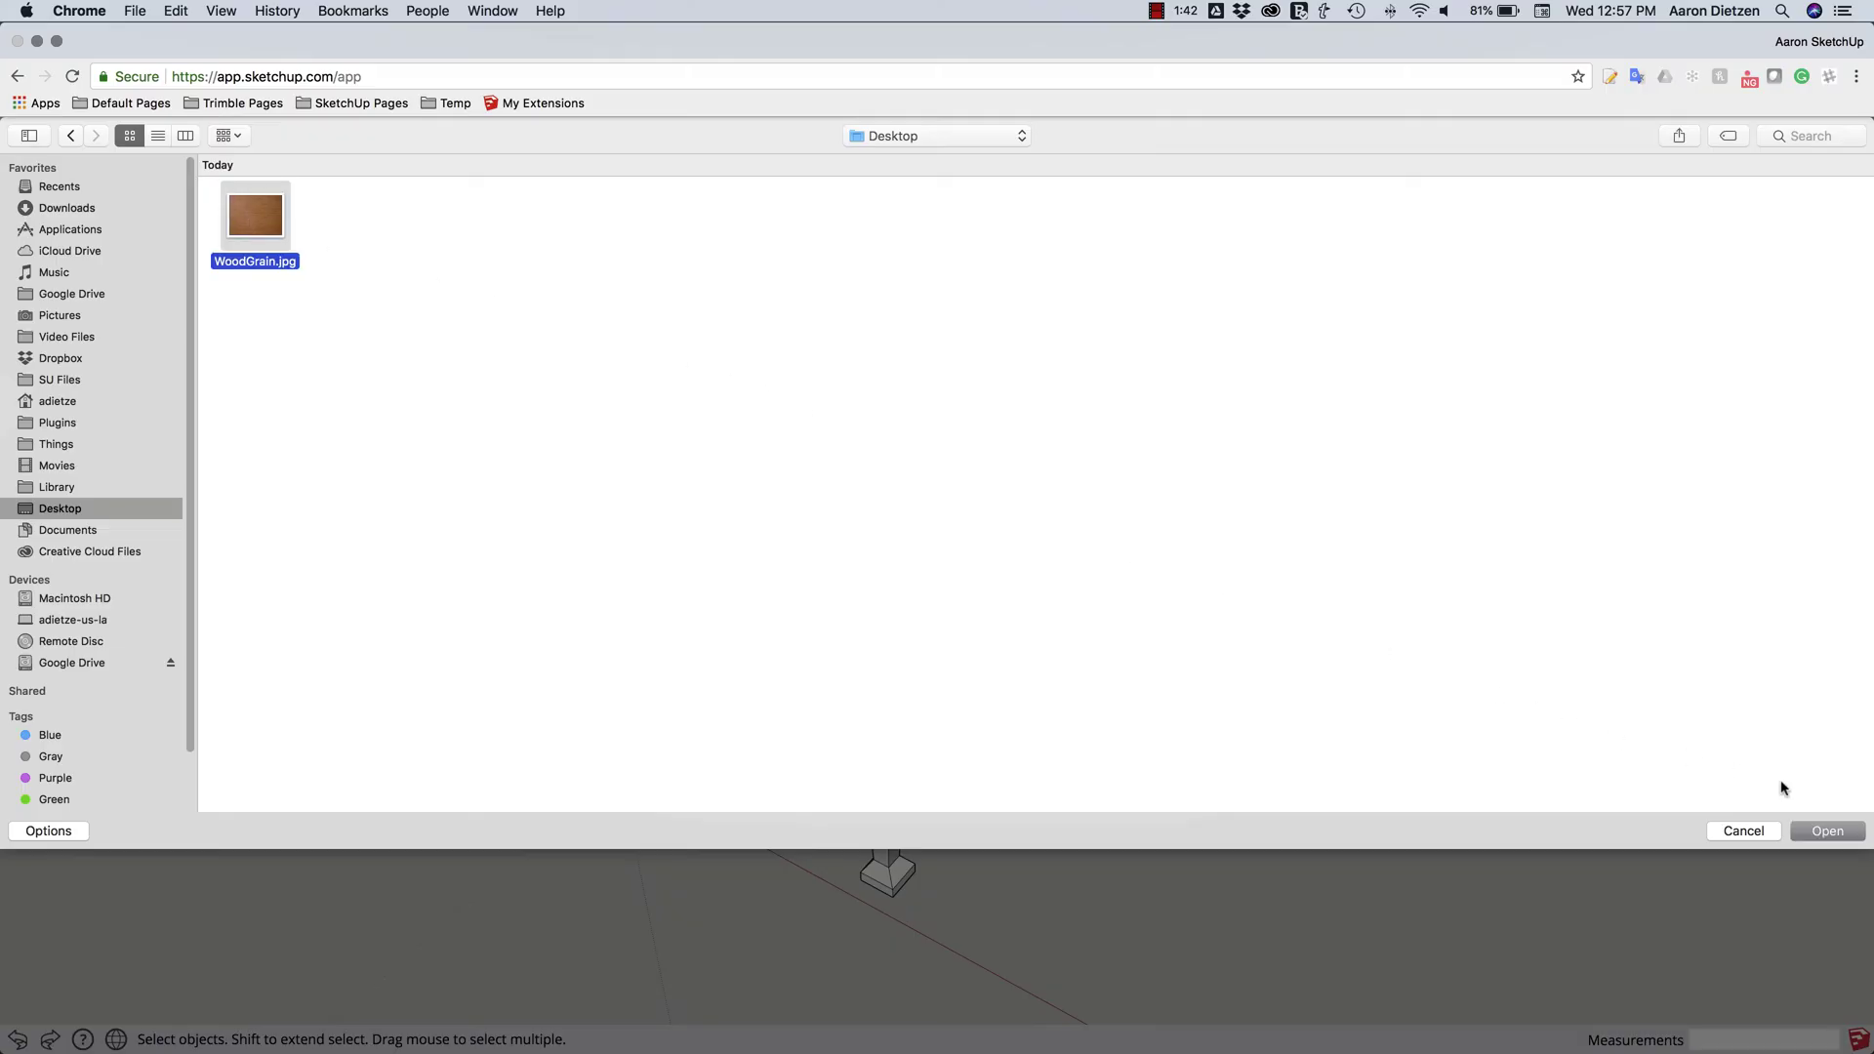
click(1827, 831)
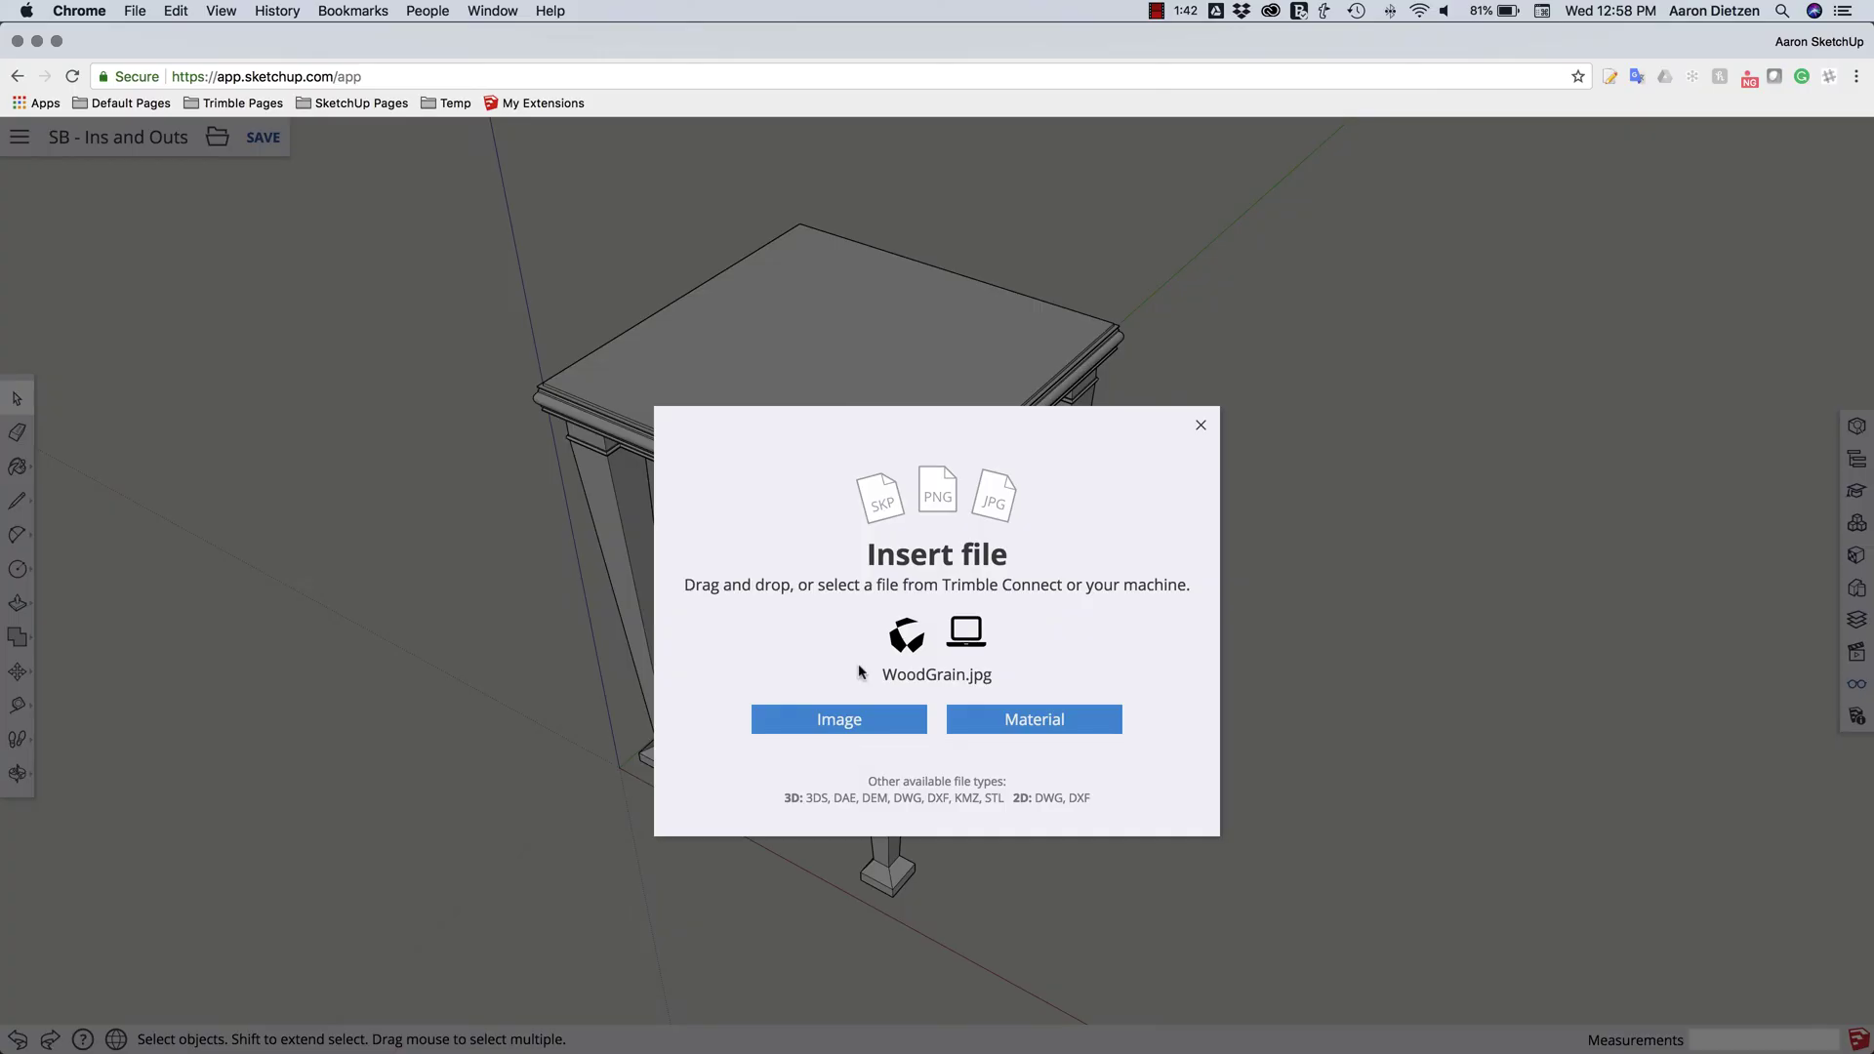
Step: Drop WoodGrain.jpg as a flat image beside the table, then delete it
click(829, 731)
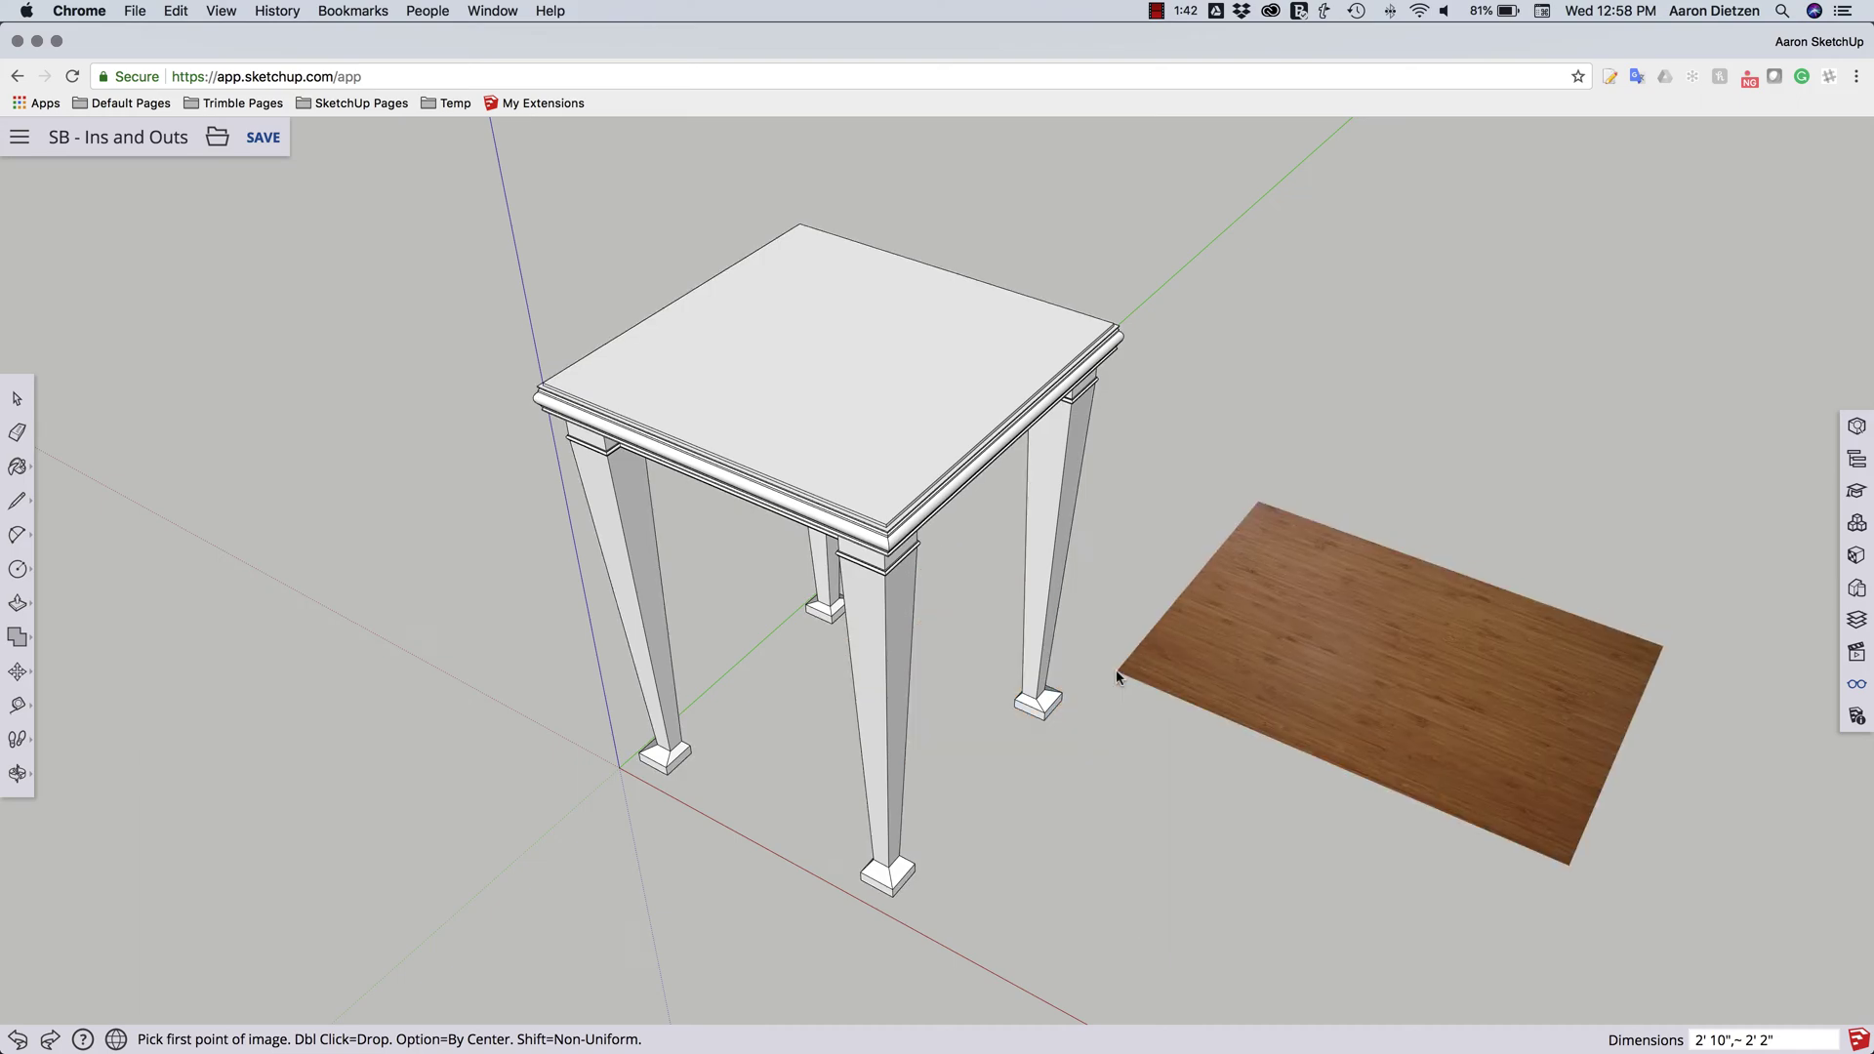
double_click(1116, 670)
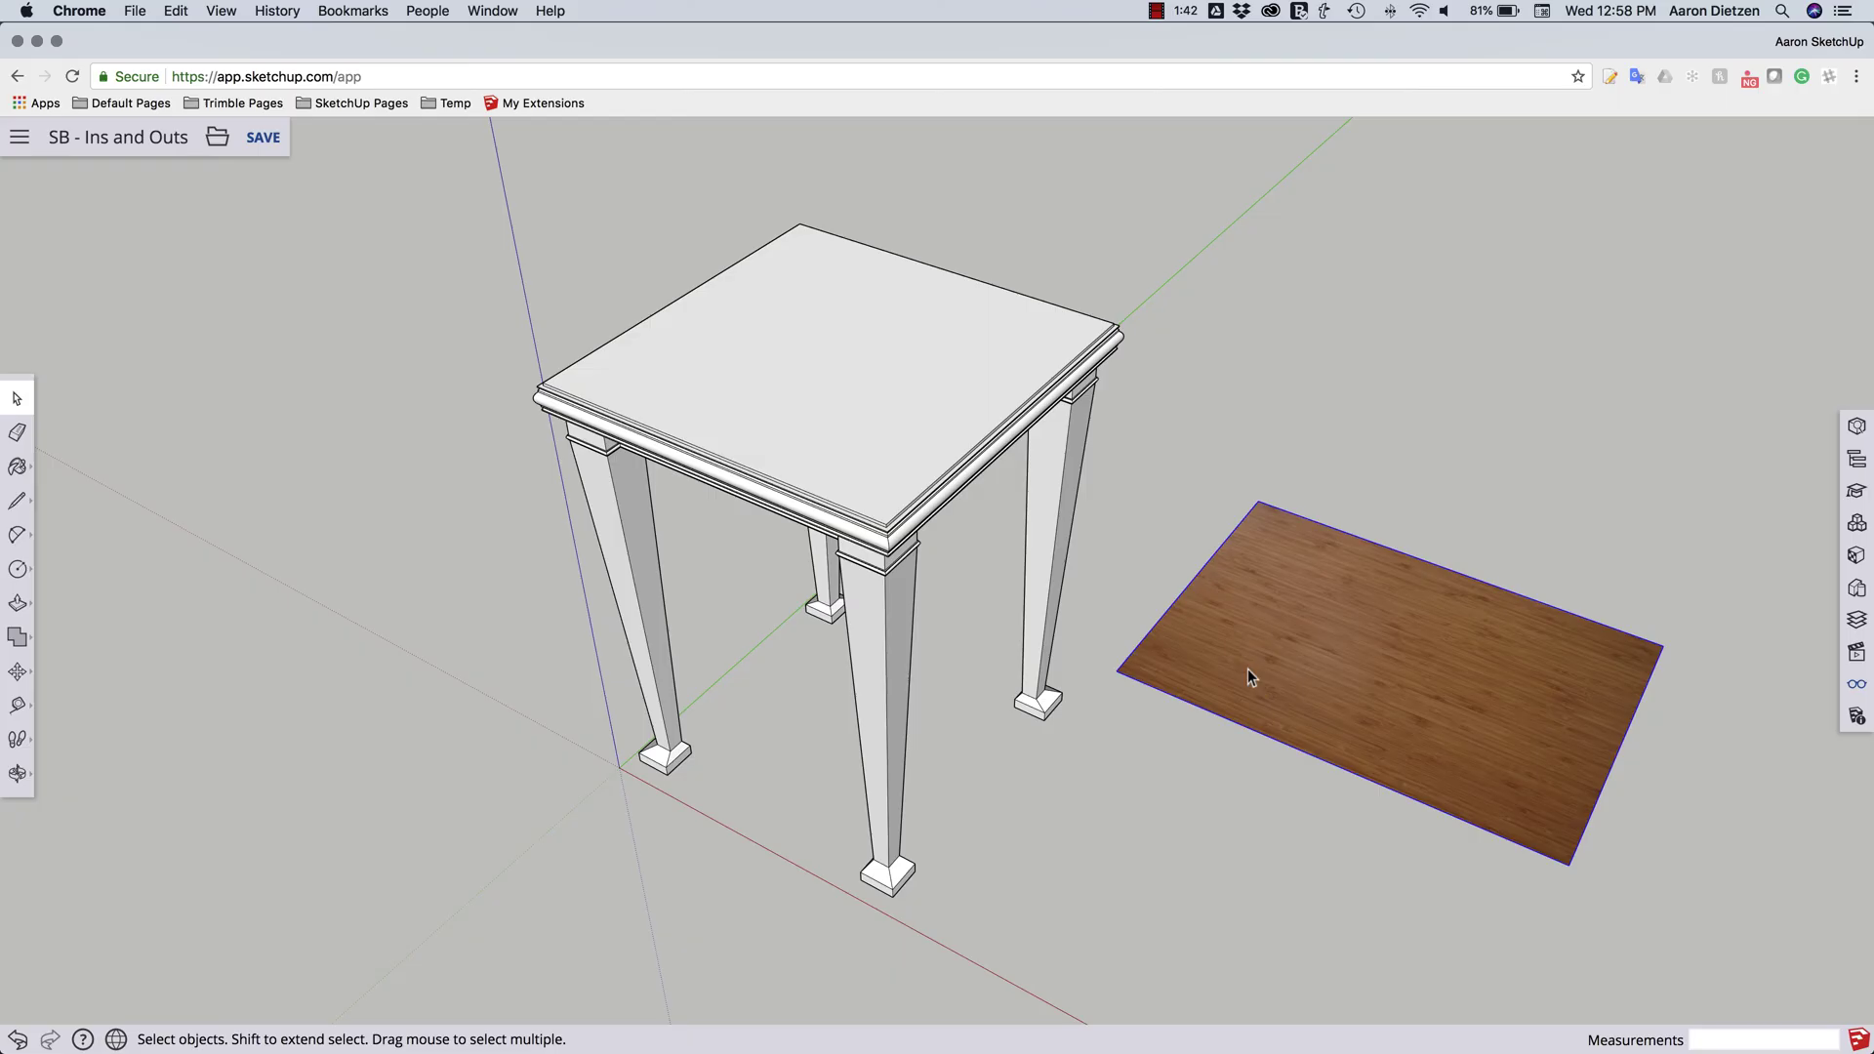
key(Delete)
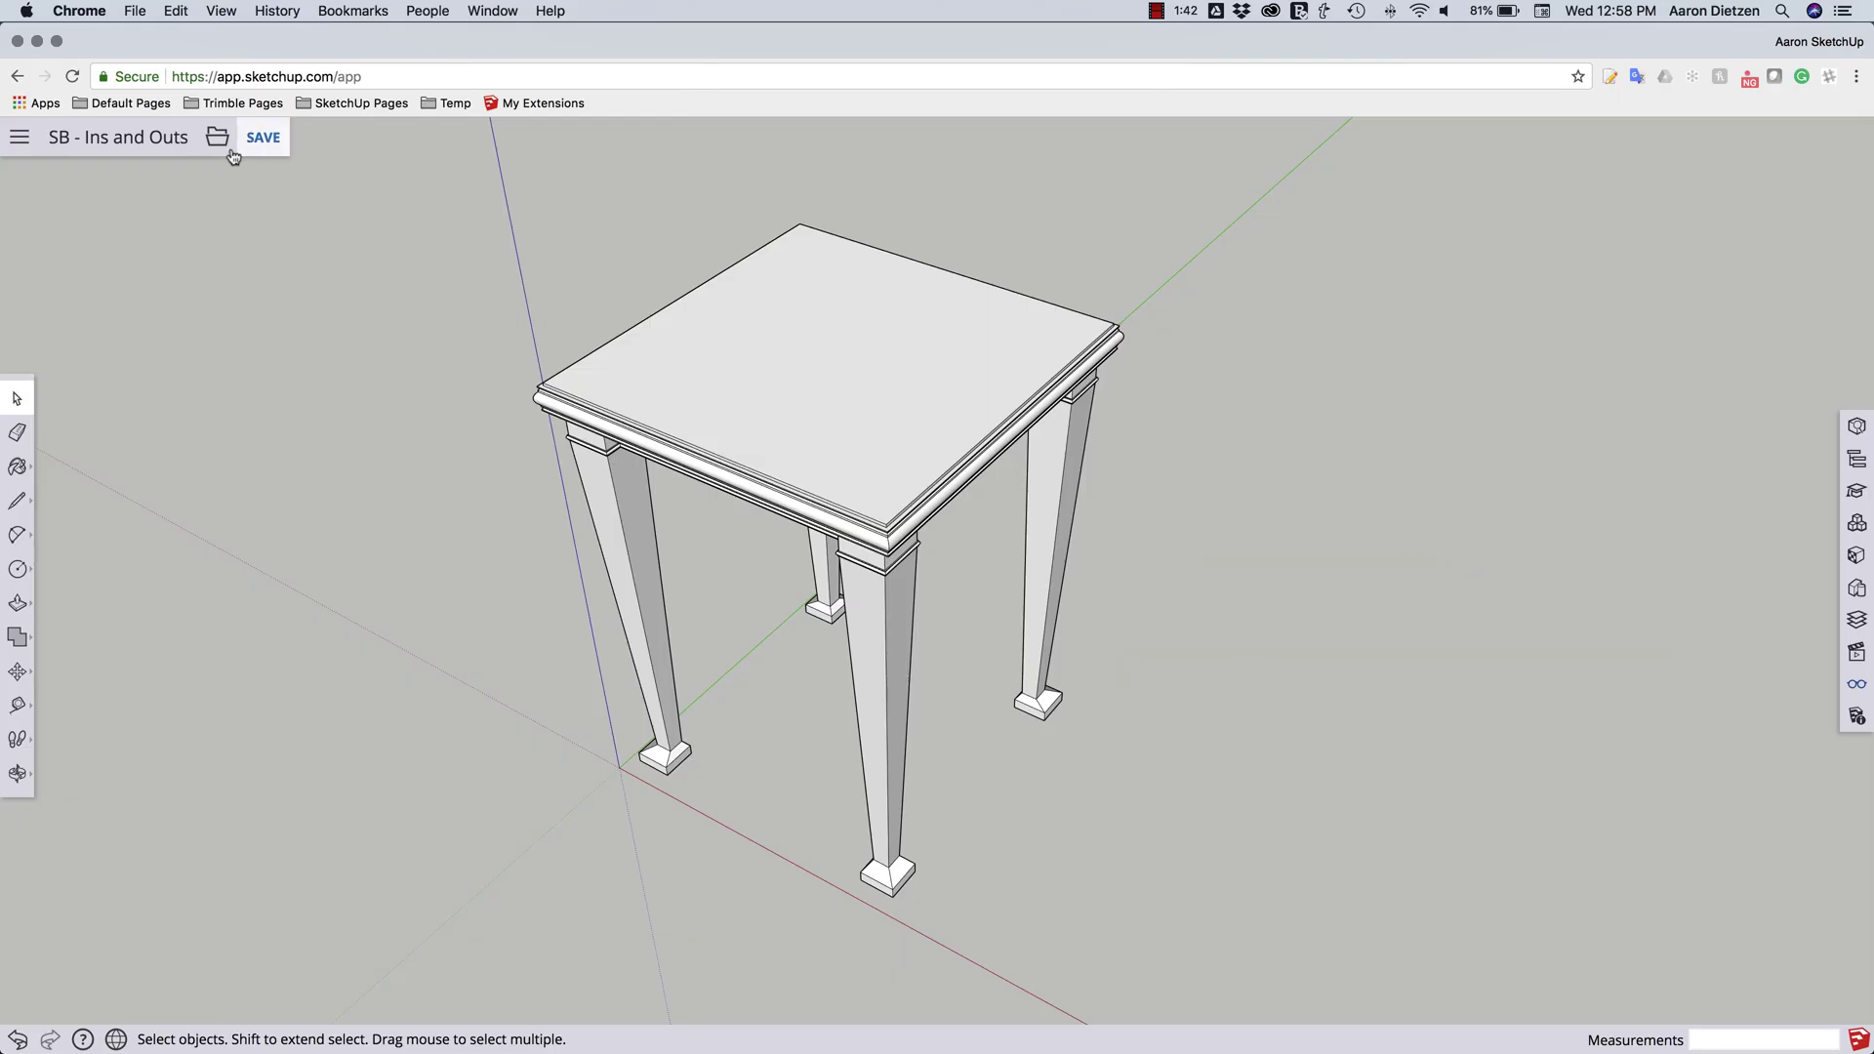
Step: Drag WoodGrain.jpg from Finder into the Insert dialog and import it as a material
click(217, 138)
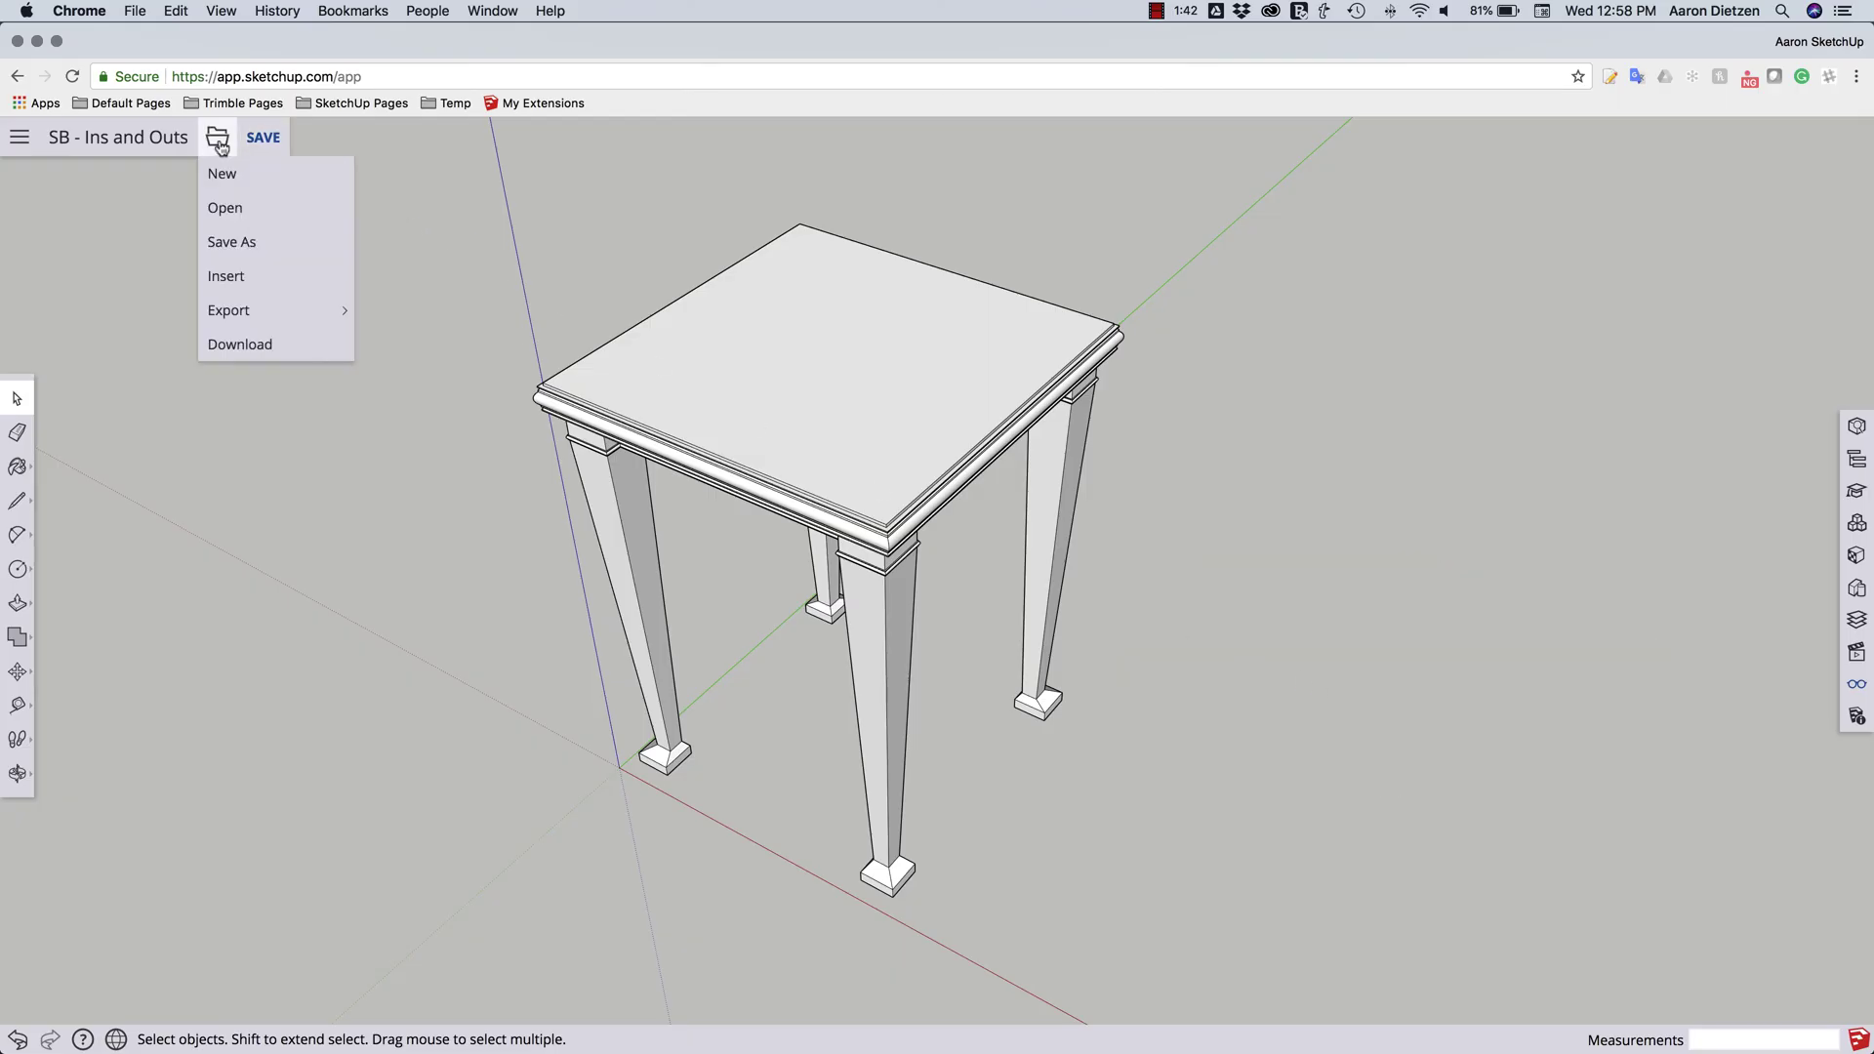
click(234, 276)
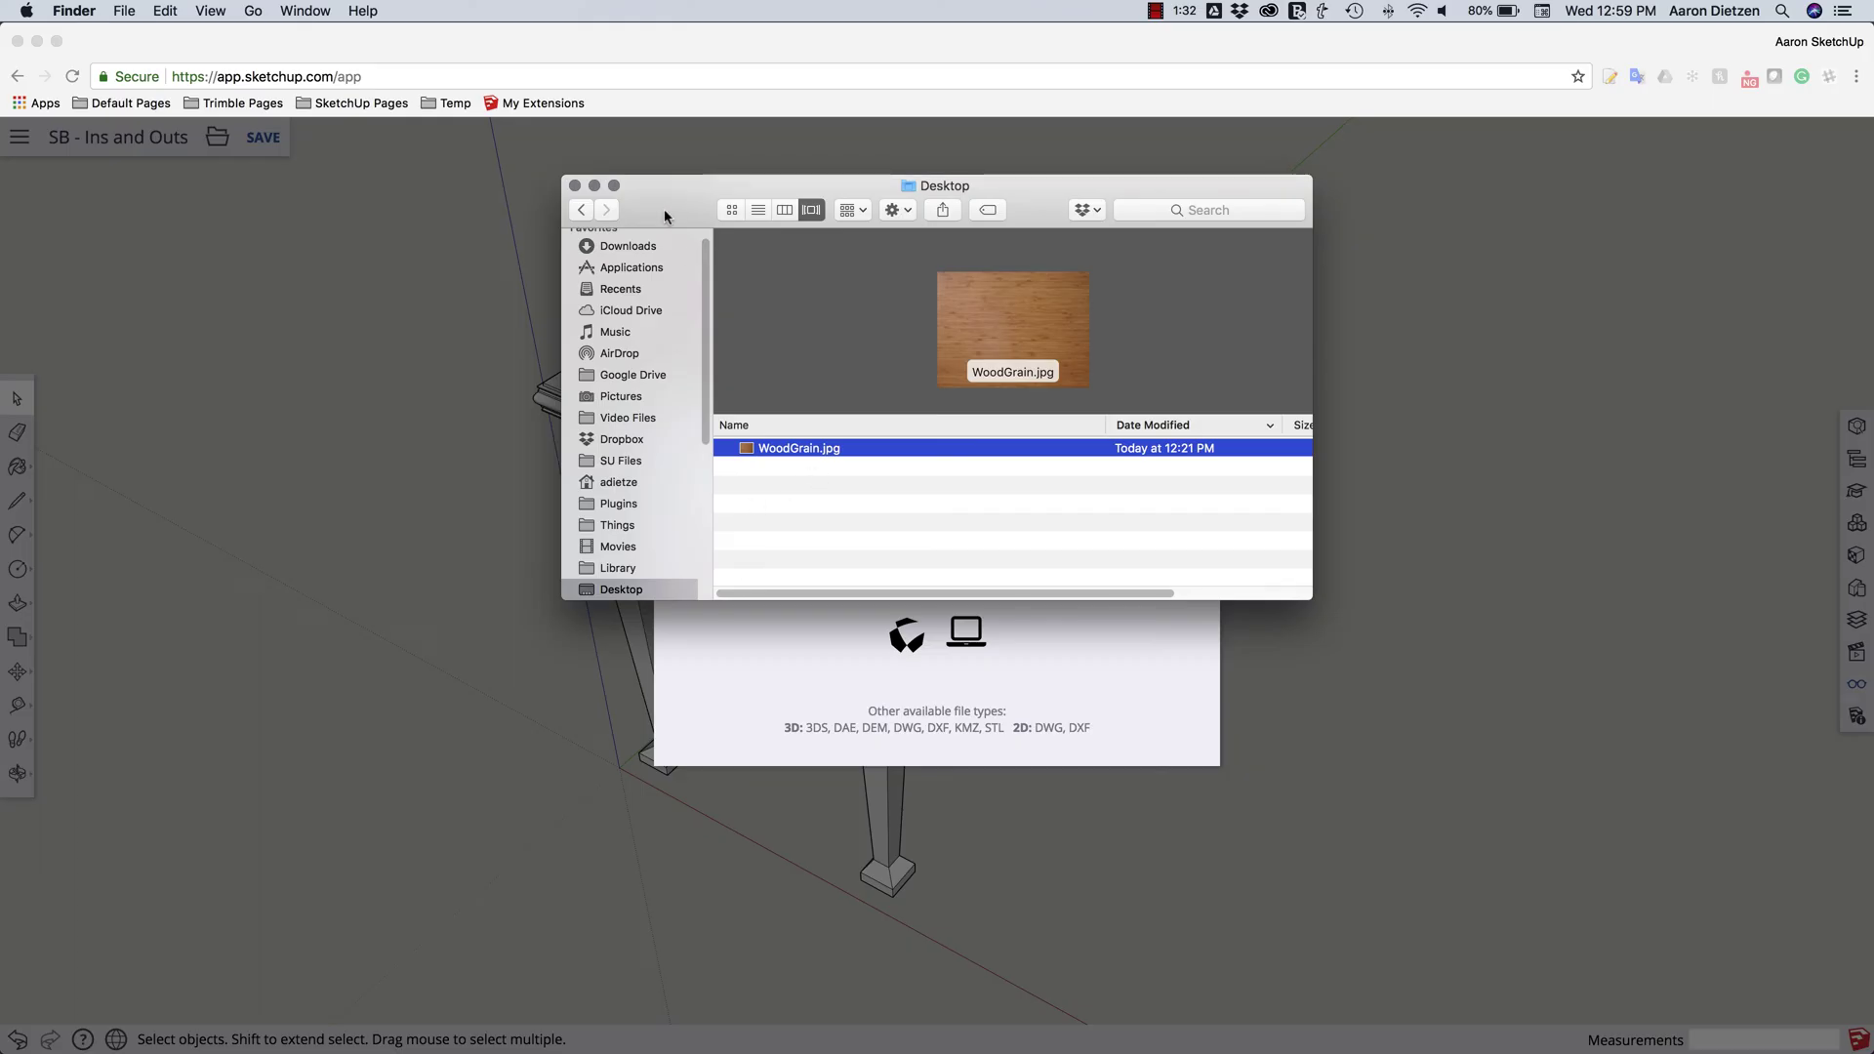
drag(670, 200, 164, 267)
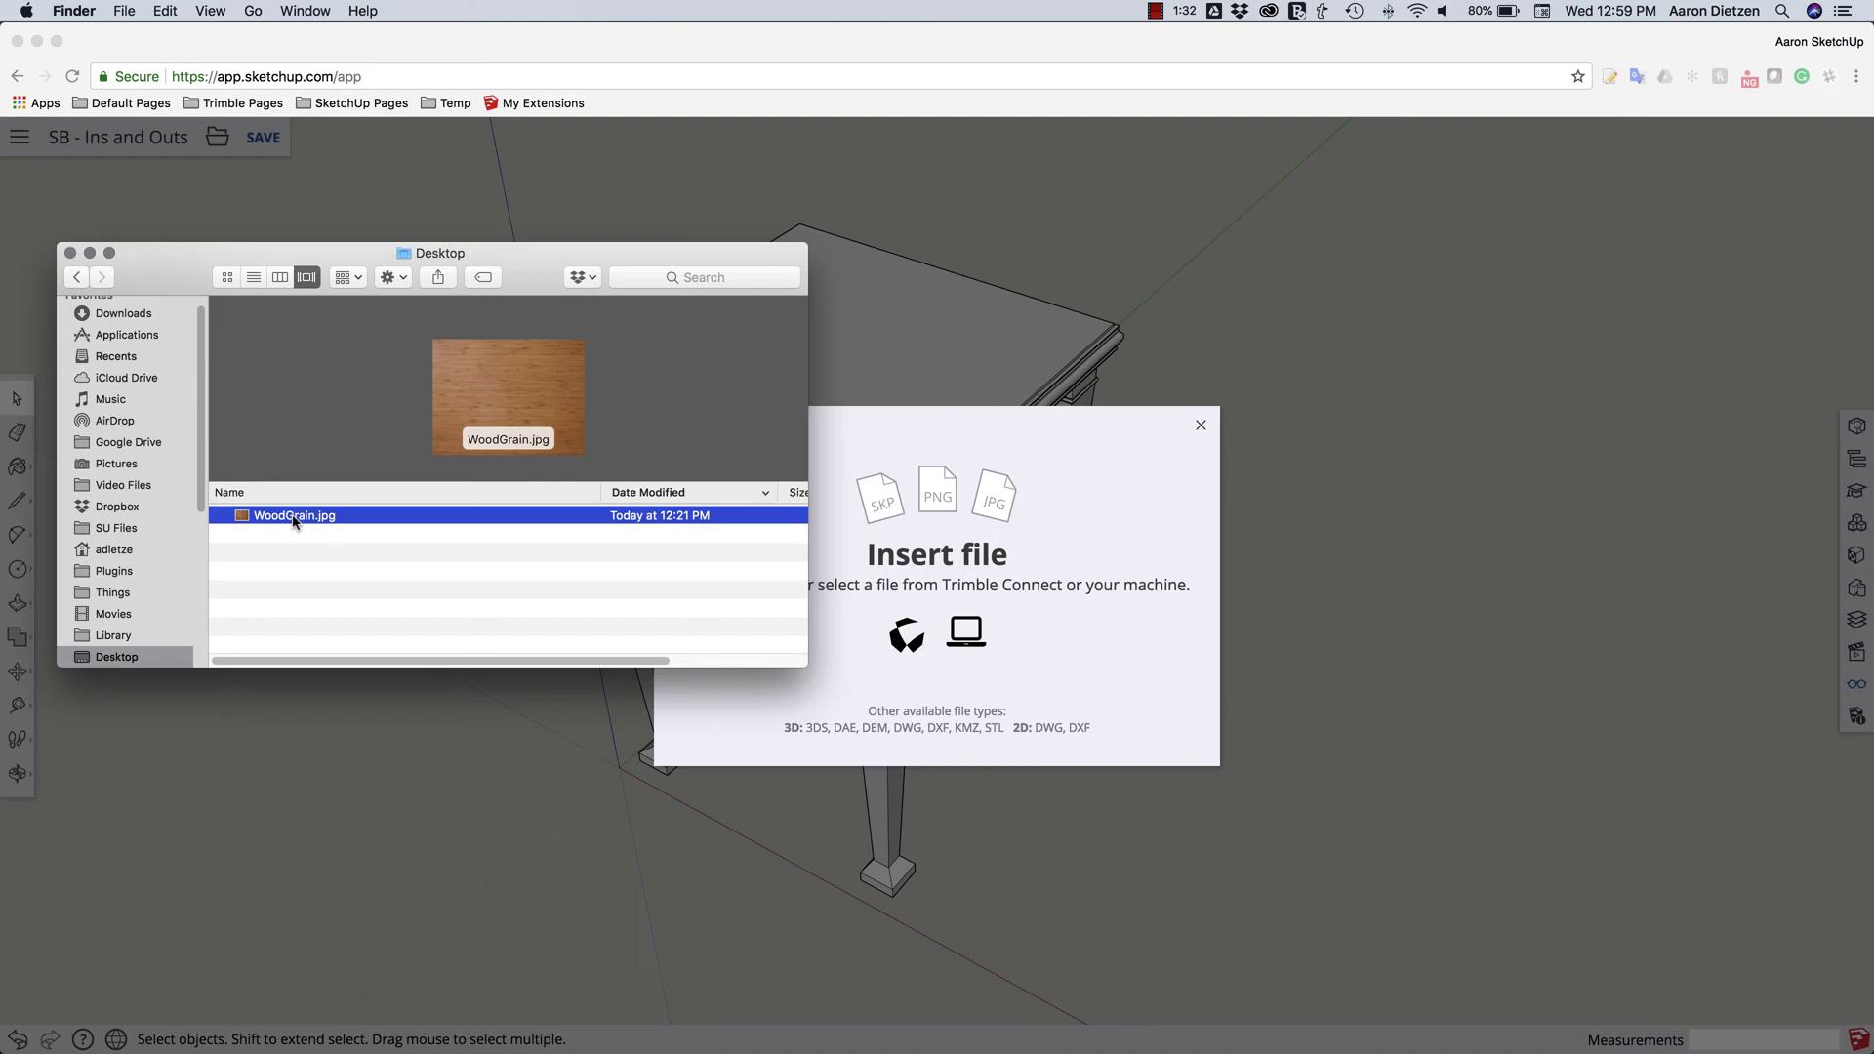
drag(293, 523, 955, 531)
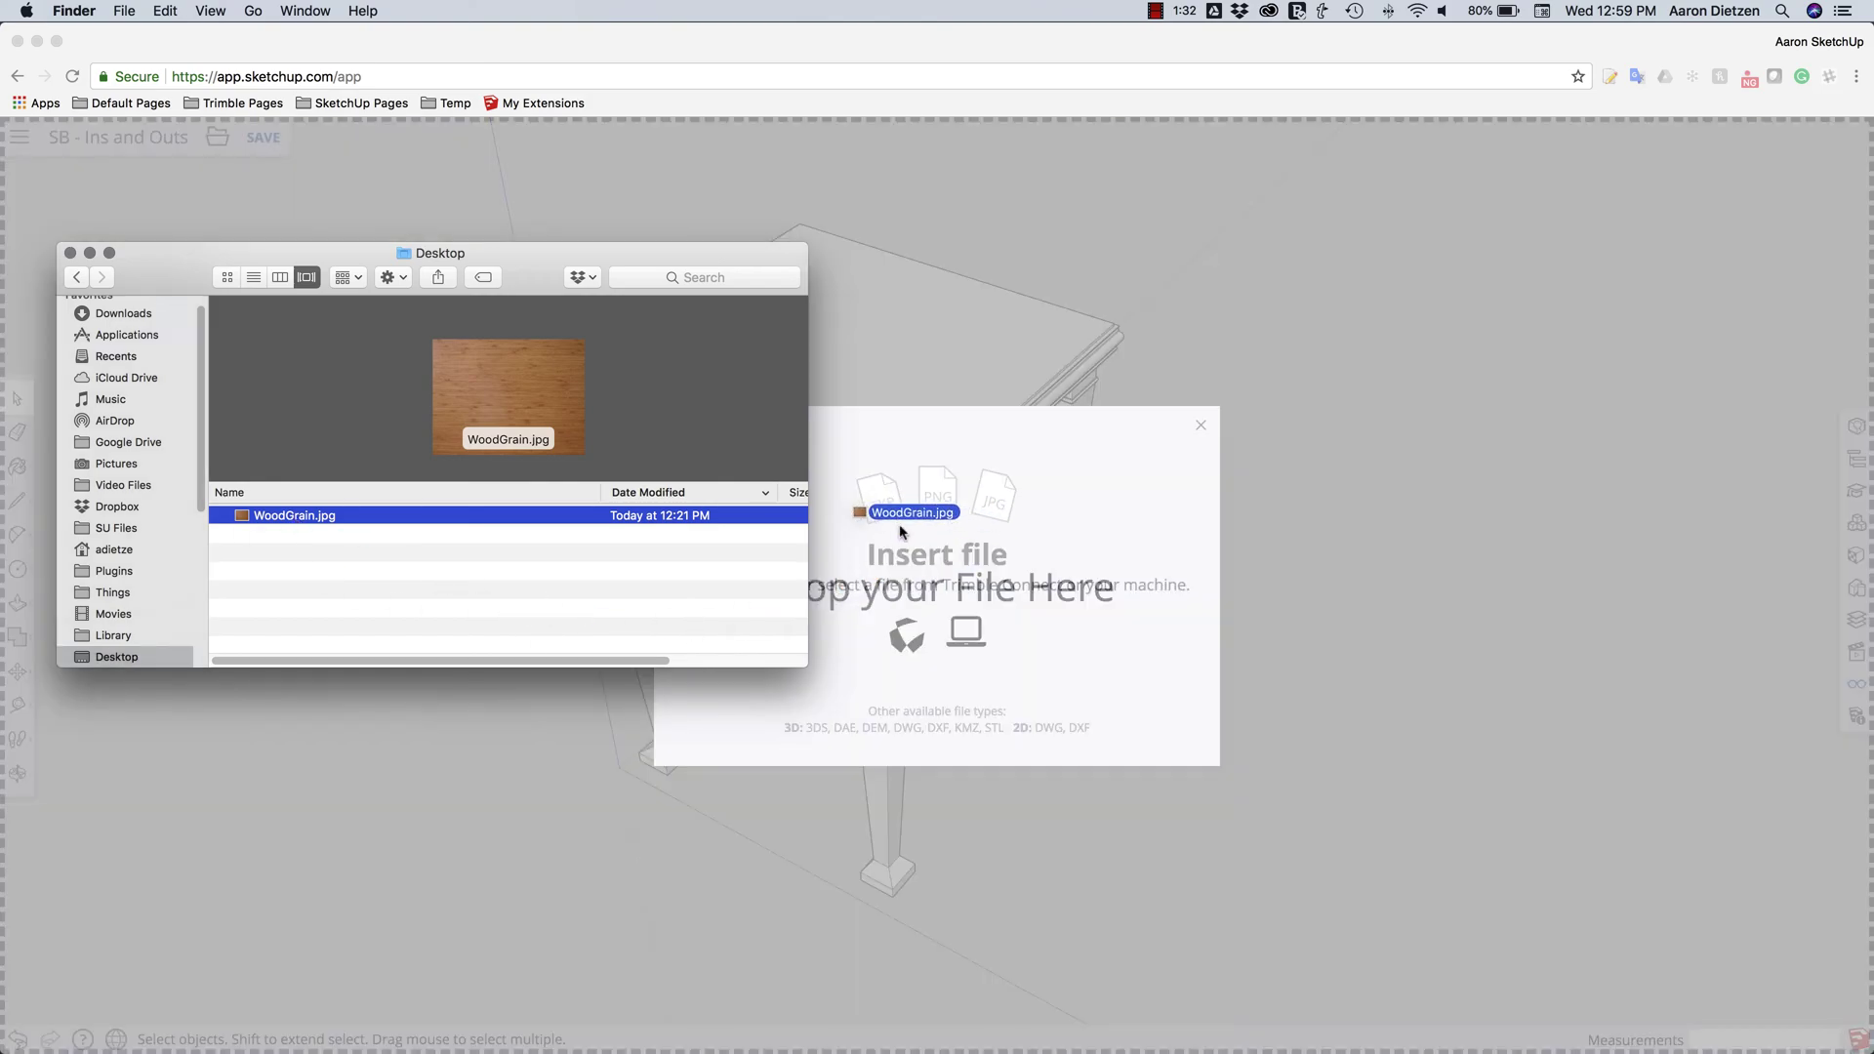
drag(955, 531, 935, 546)
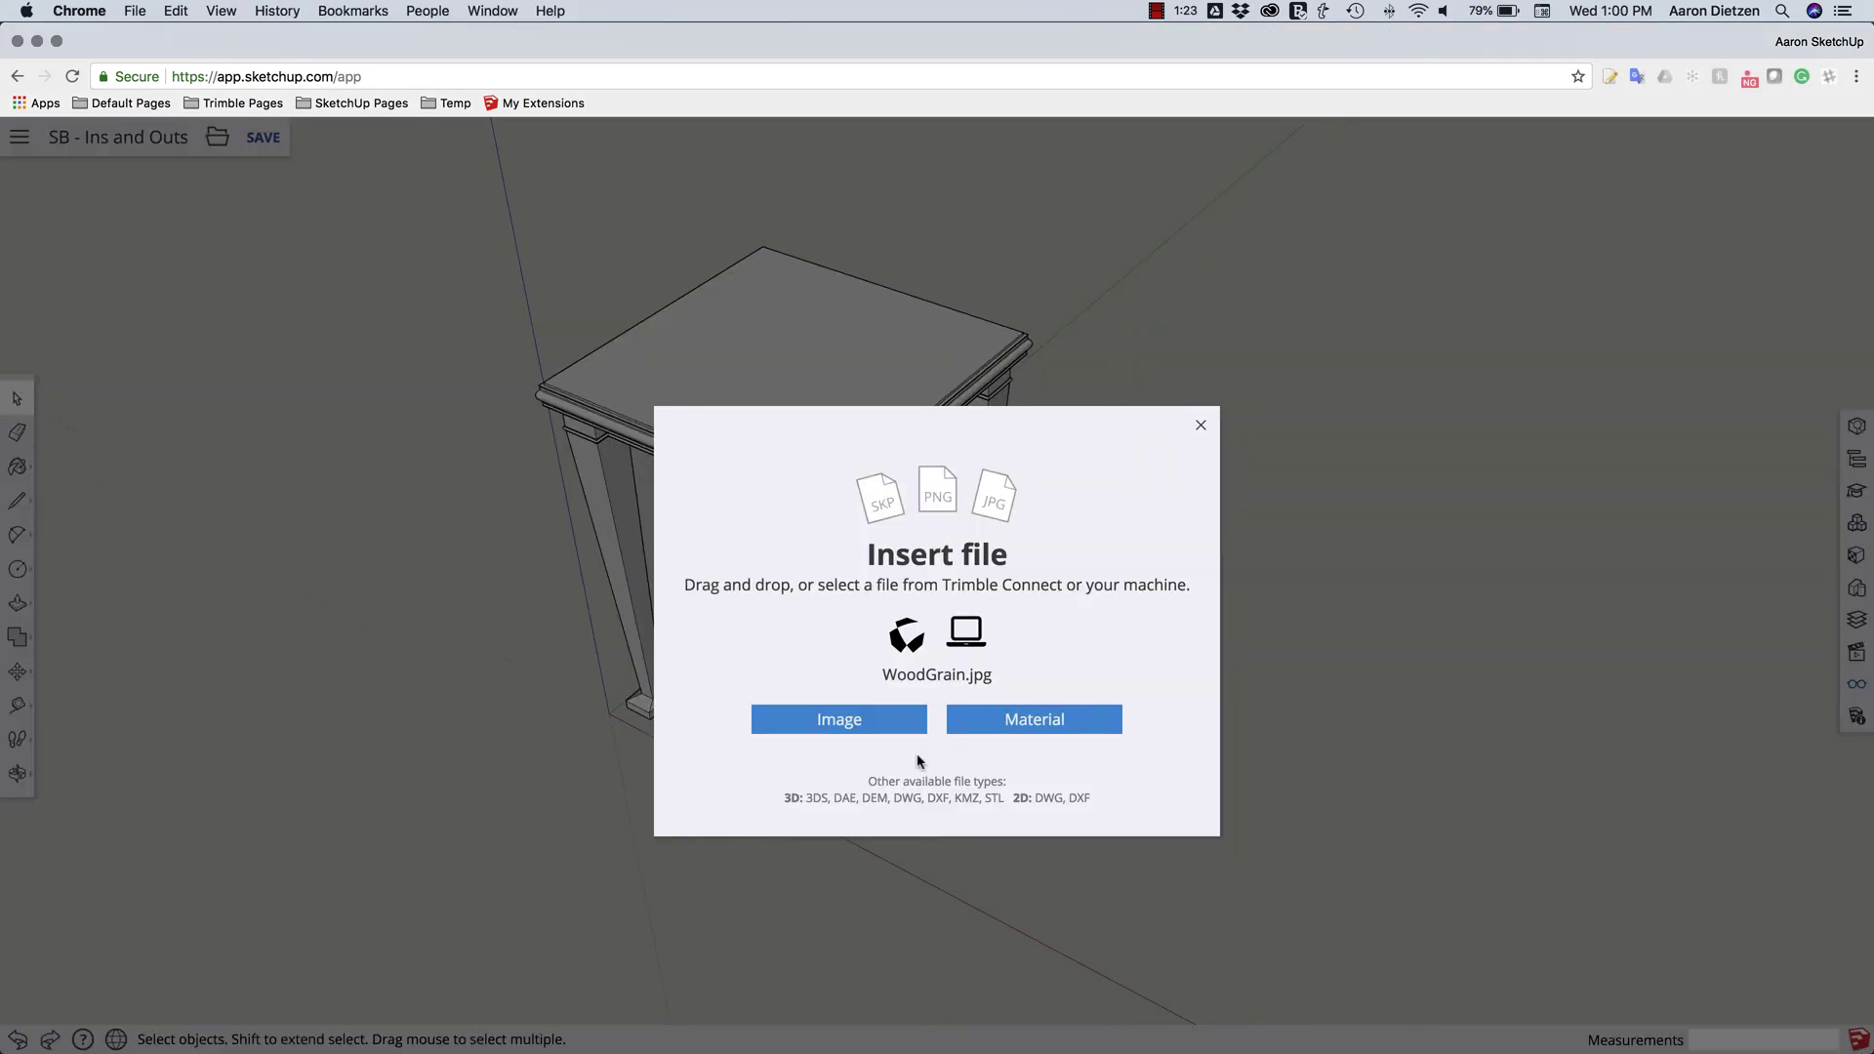
click(979, 720)
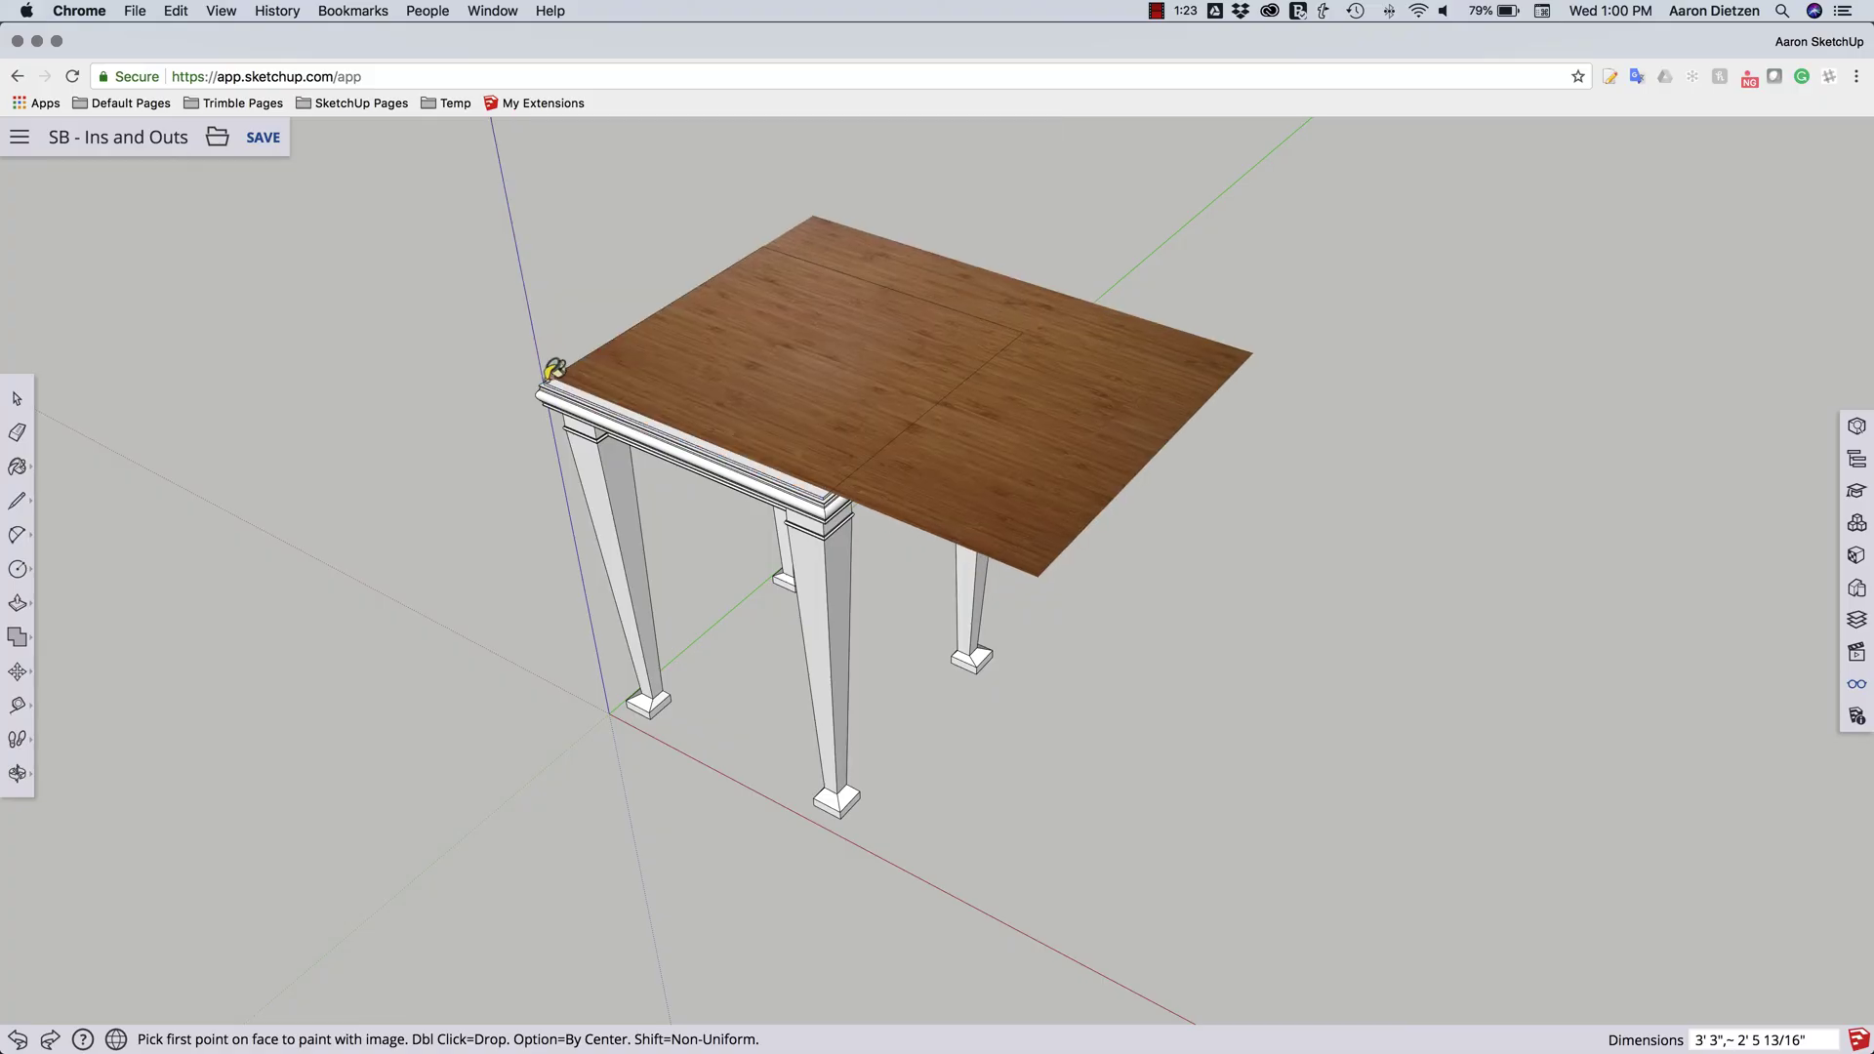
scroll(554, 370, up, 1)
scroll(553, 370, up, 2)
scroll(554, 370, up, 2)
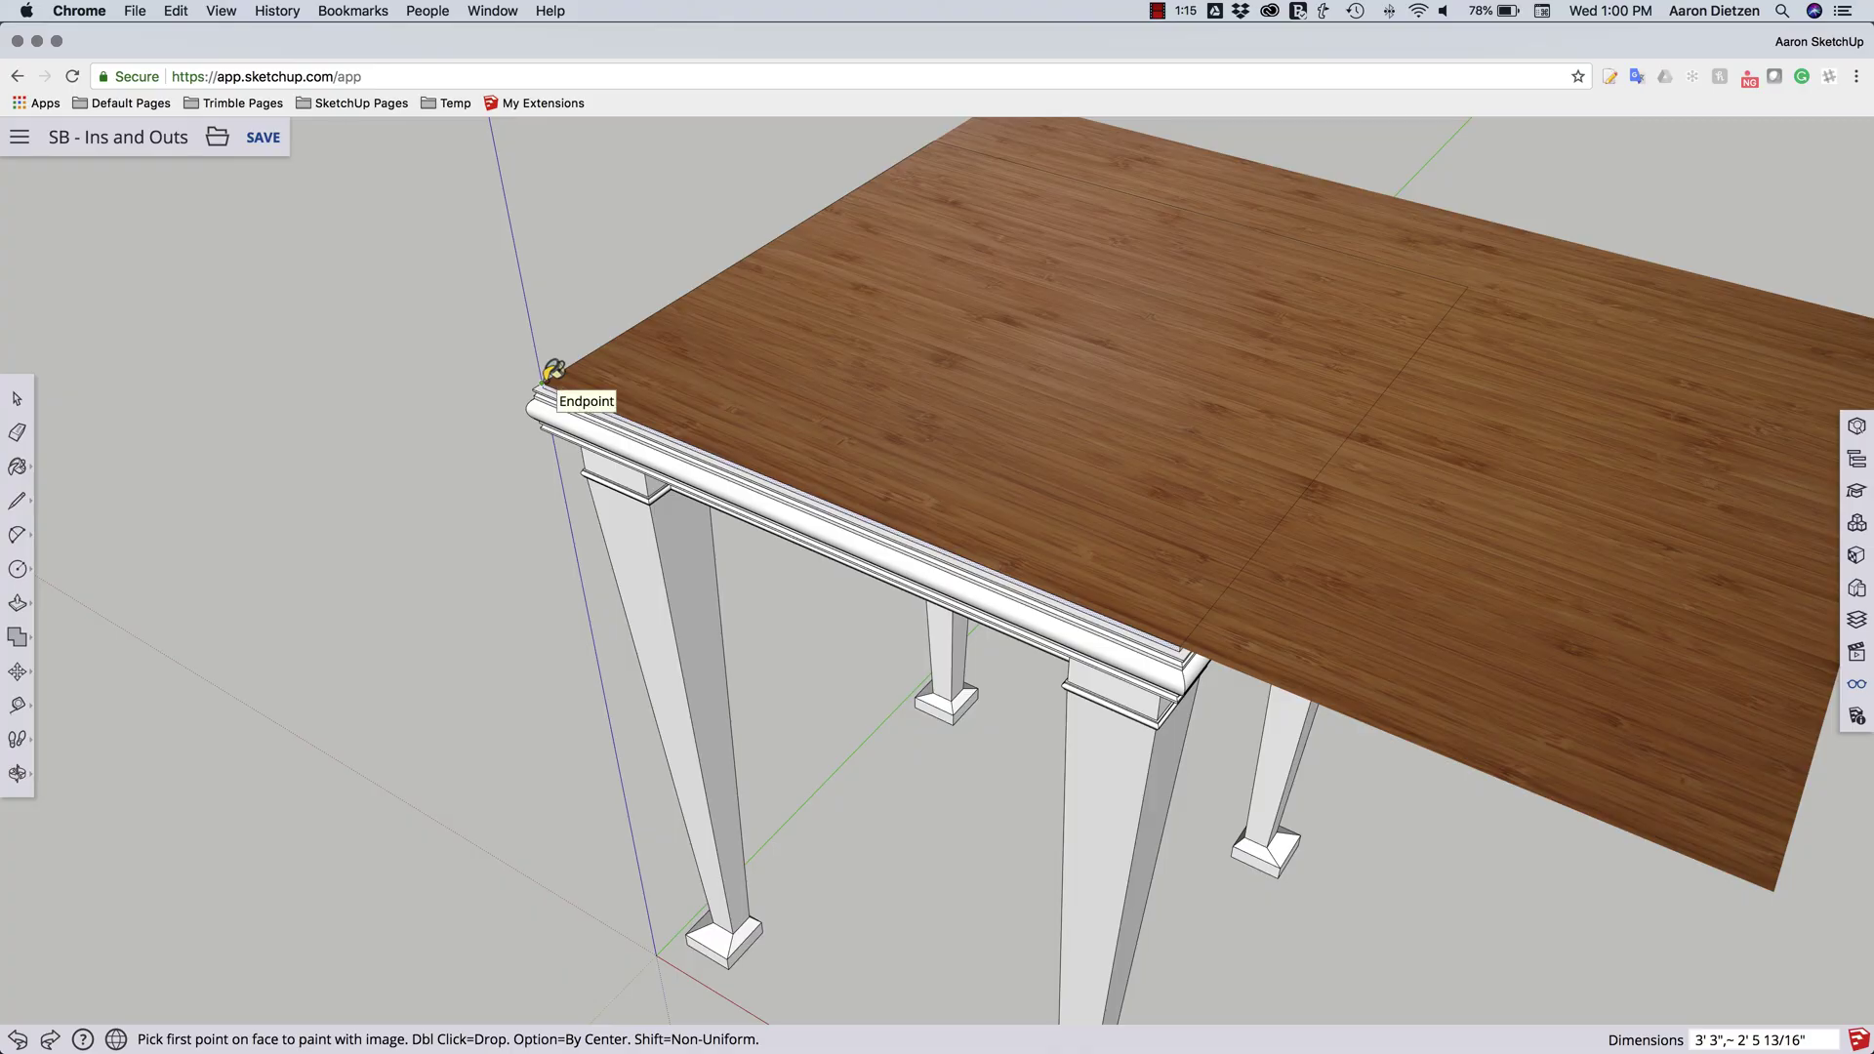
Step: Anchor the wood texture at the tabletop corner with a 2-foot height, then inspect it
click(554, 369)
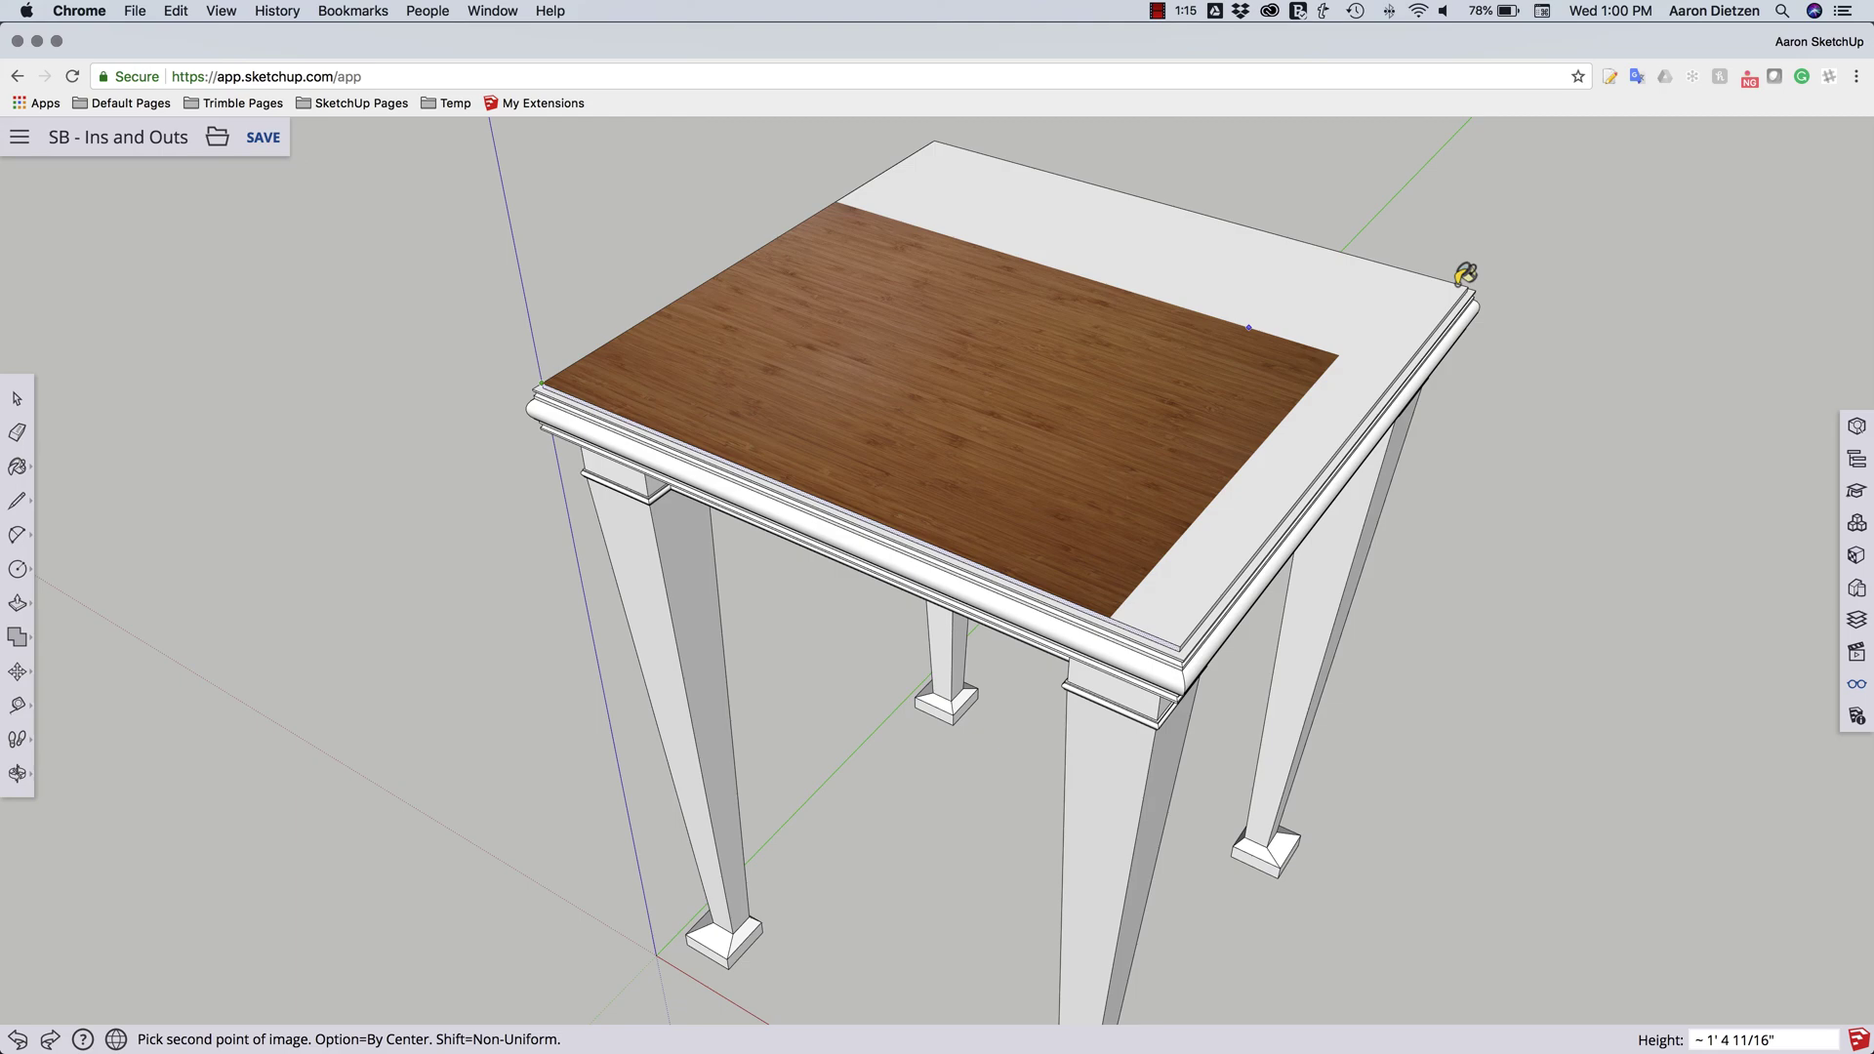
text(2')
key(Return)
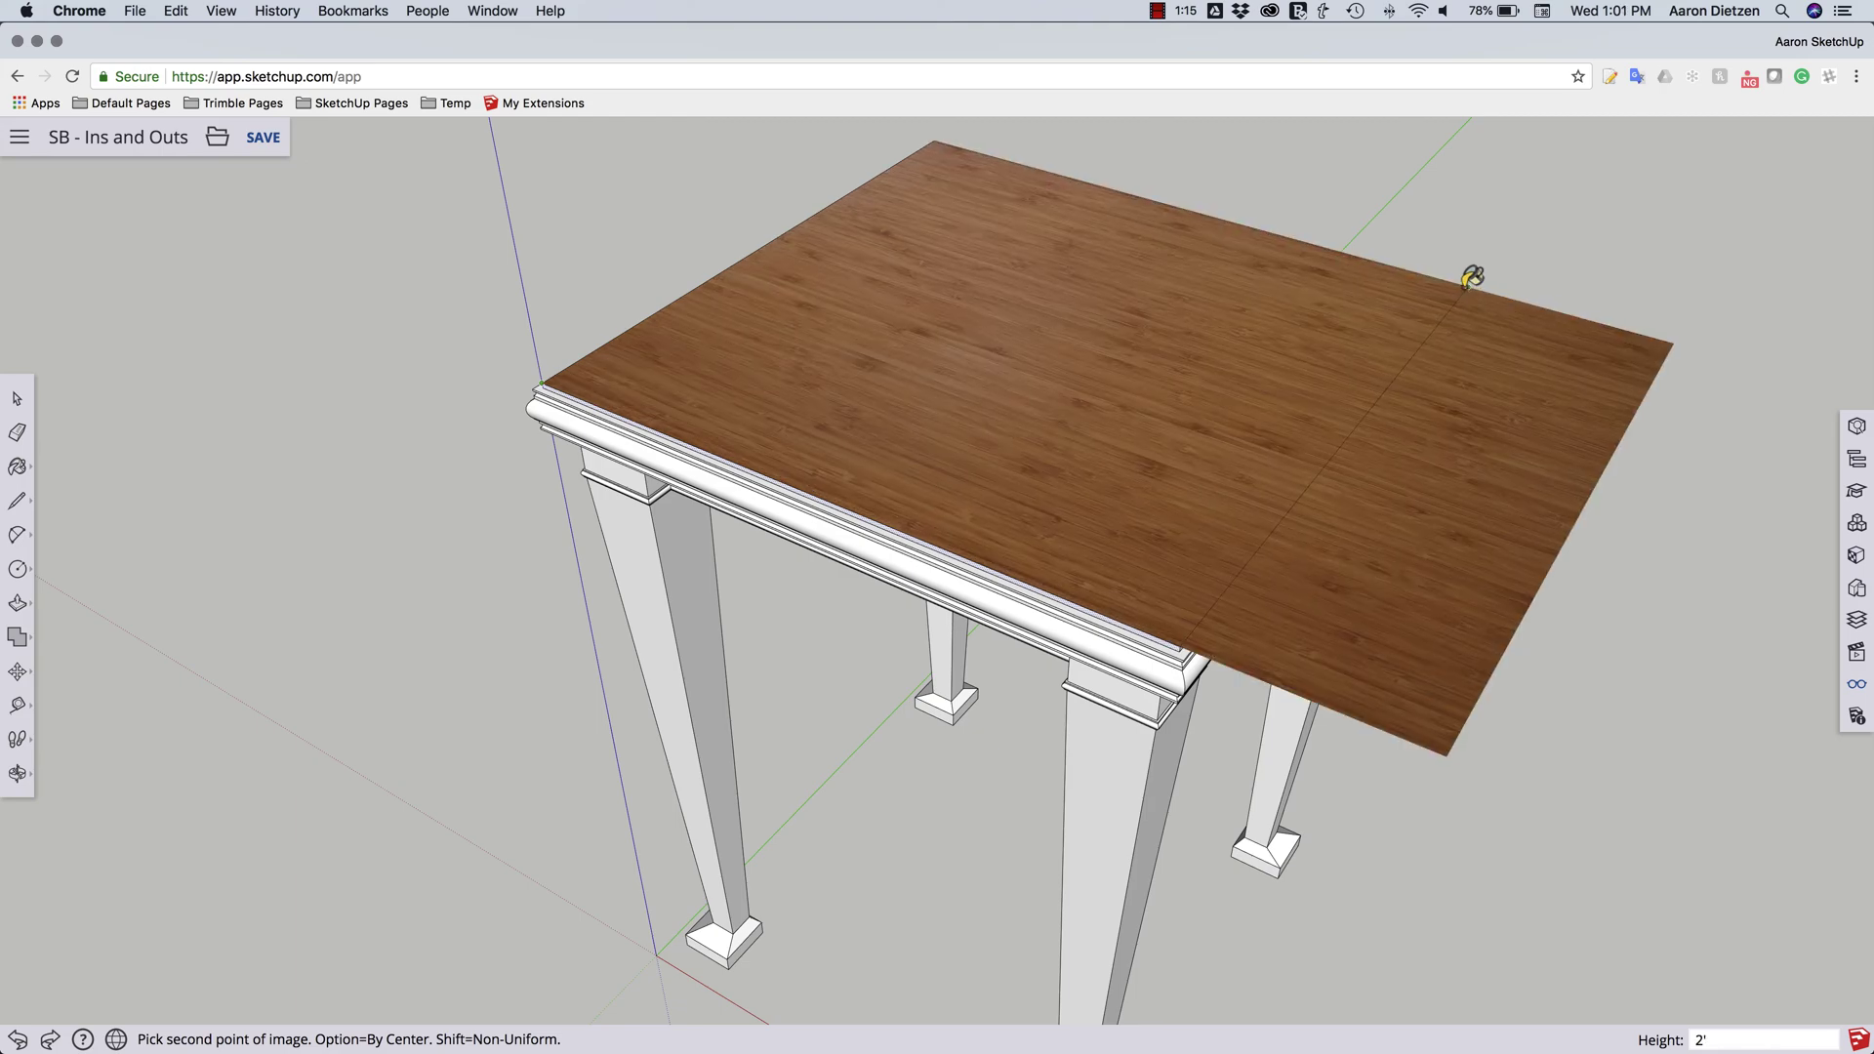
key(Escape)
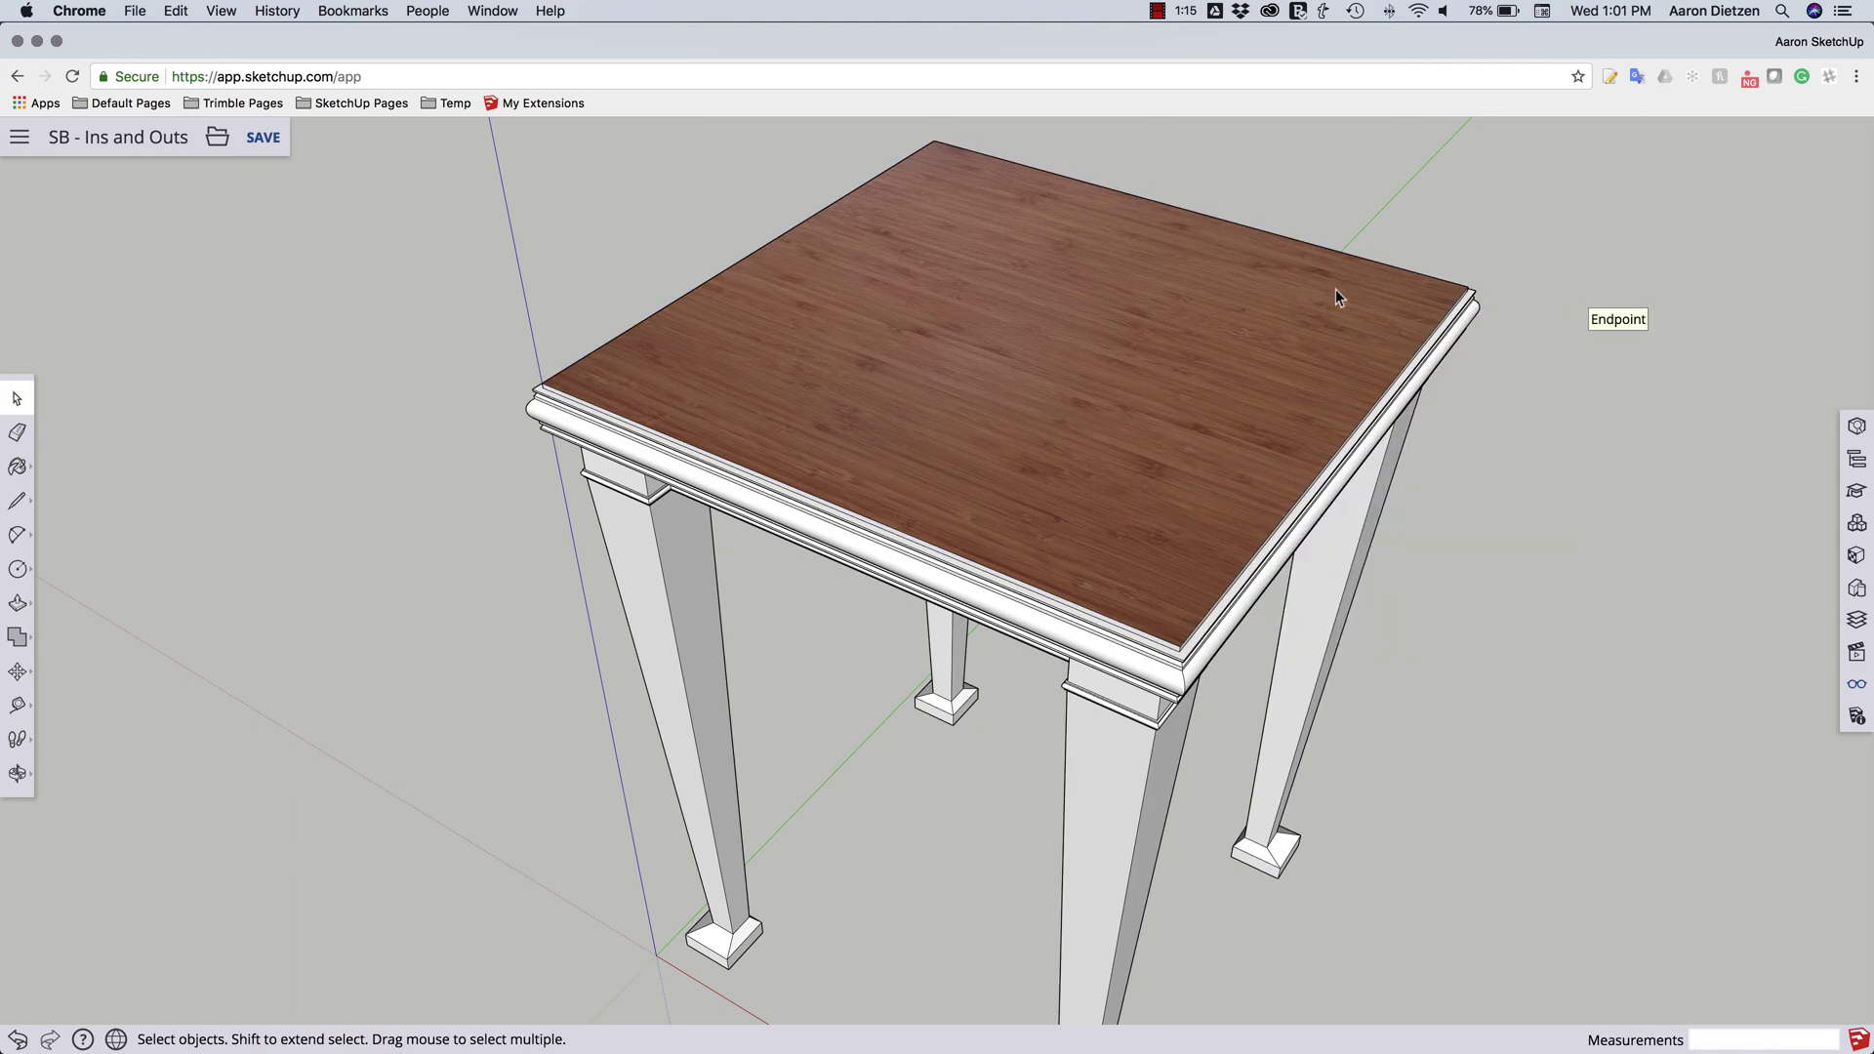
middle_drag(1035, 294, 978, 367)
scroll(978, 366, up, 3)
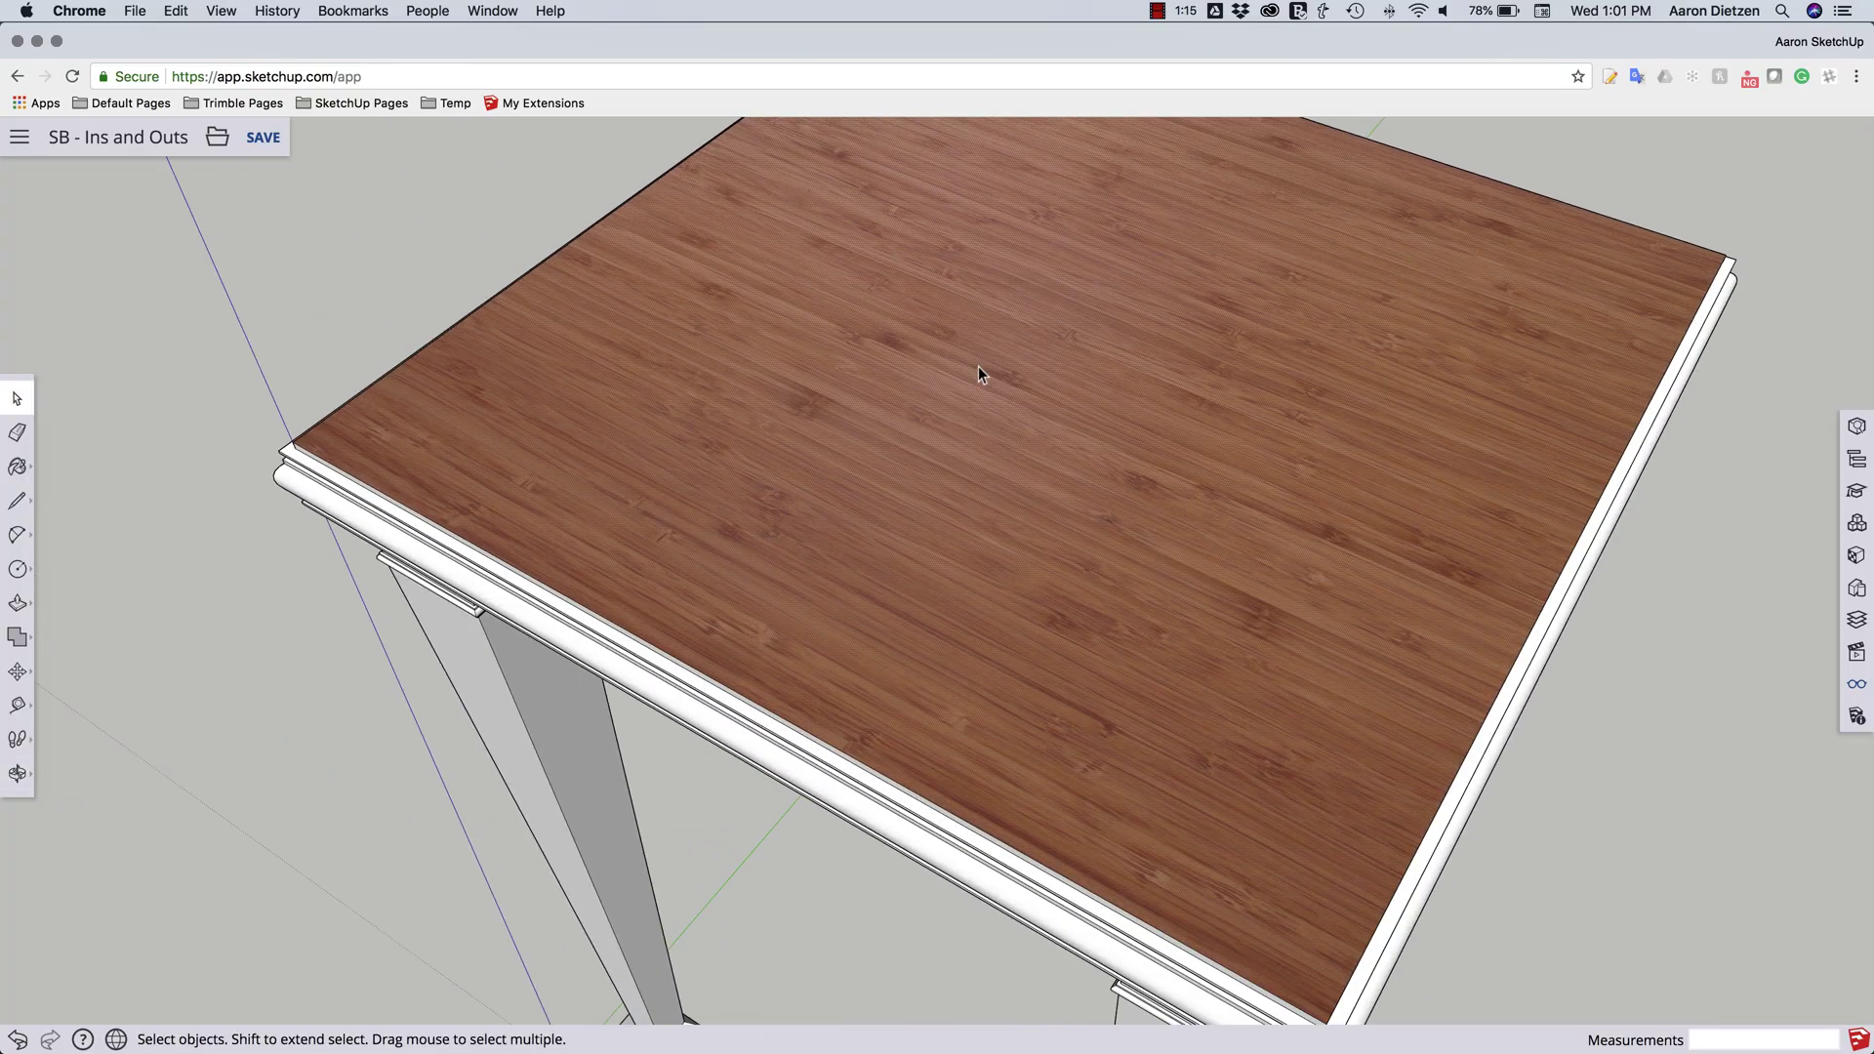
scroll(979, 365, down, 2)
scroll(979, 364, down, 2)
scroll(979, 365, down, 2)
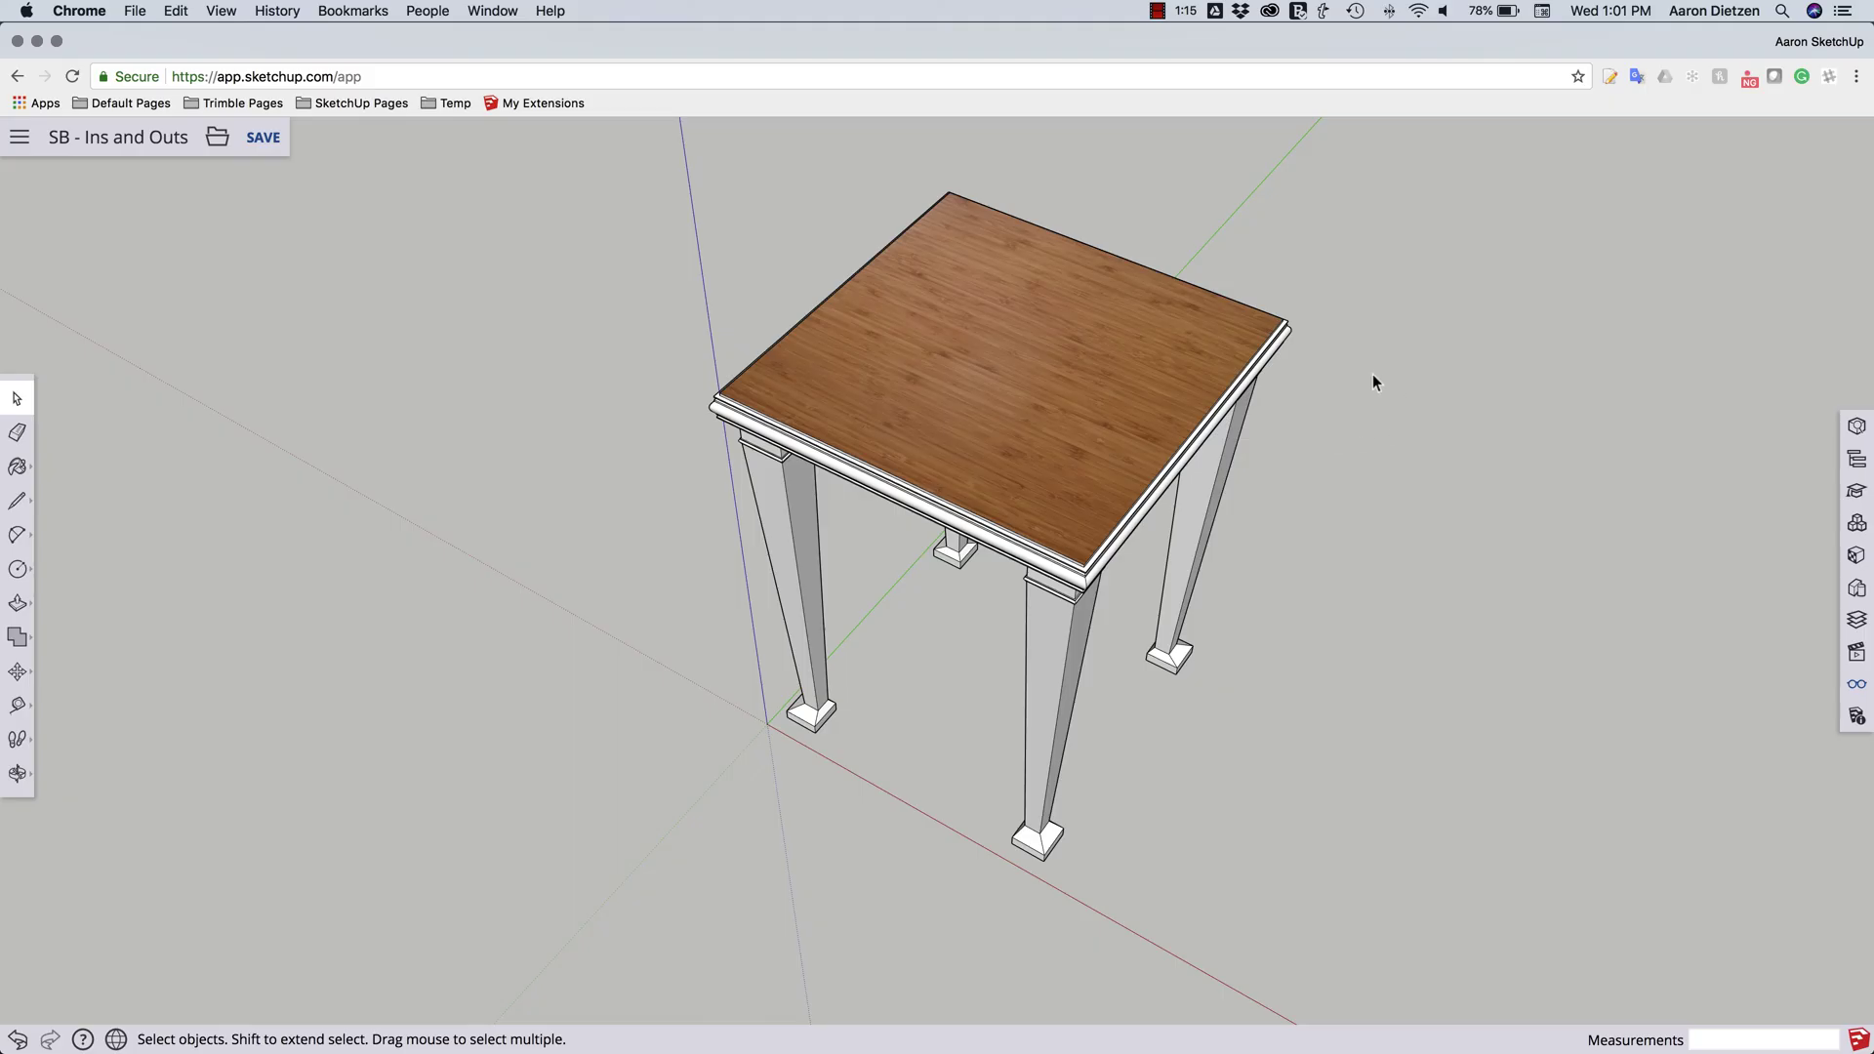
Step: Paint the front and right-side edge trims with the WoodGrain material
key(b)
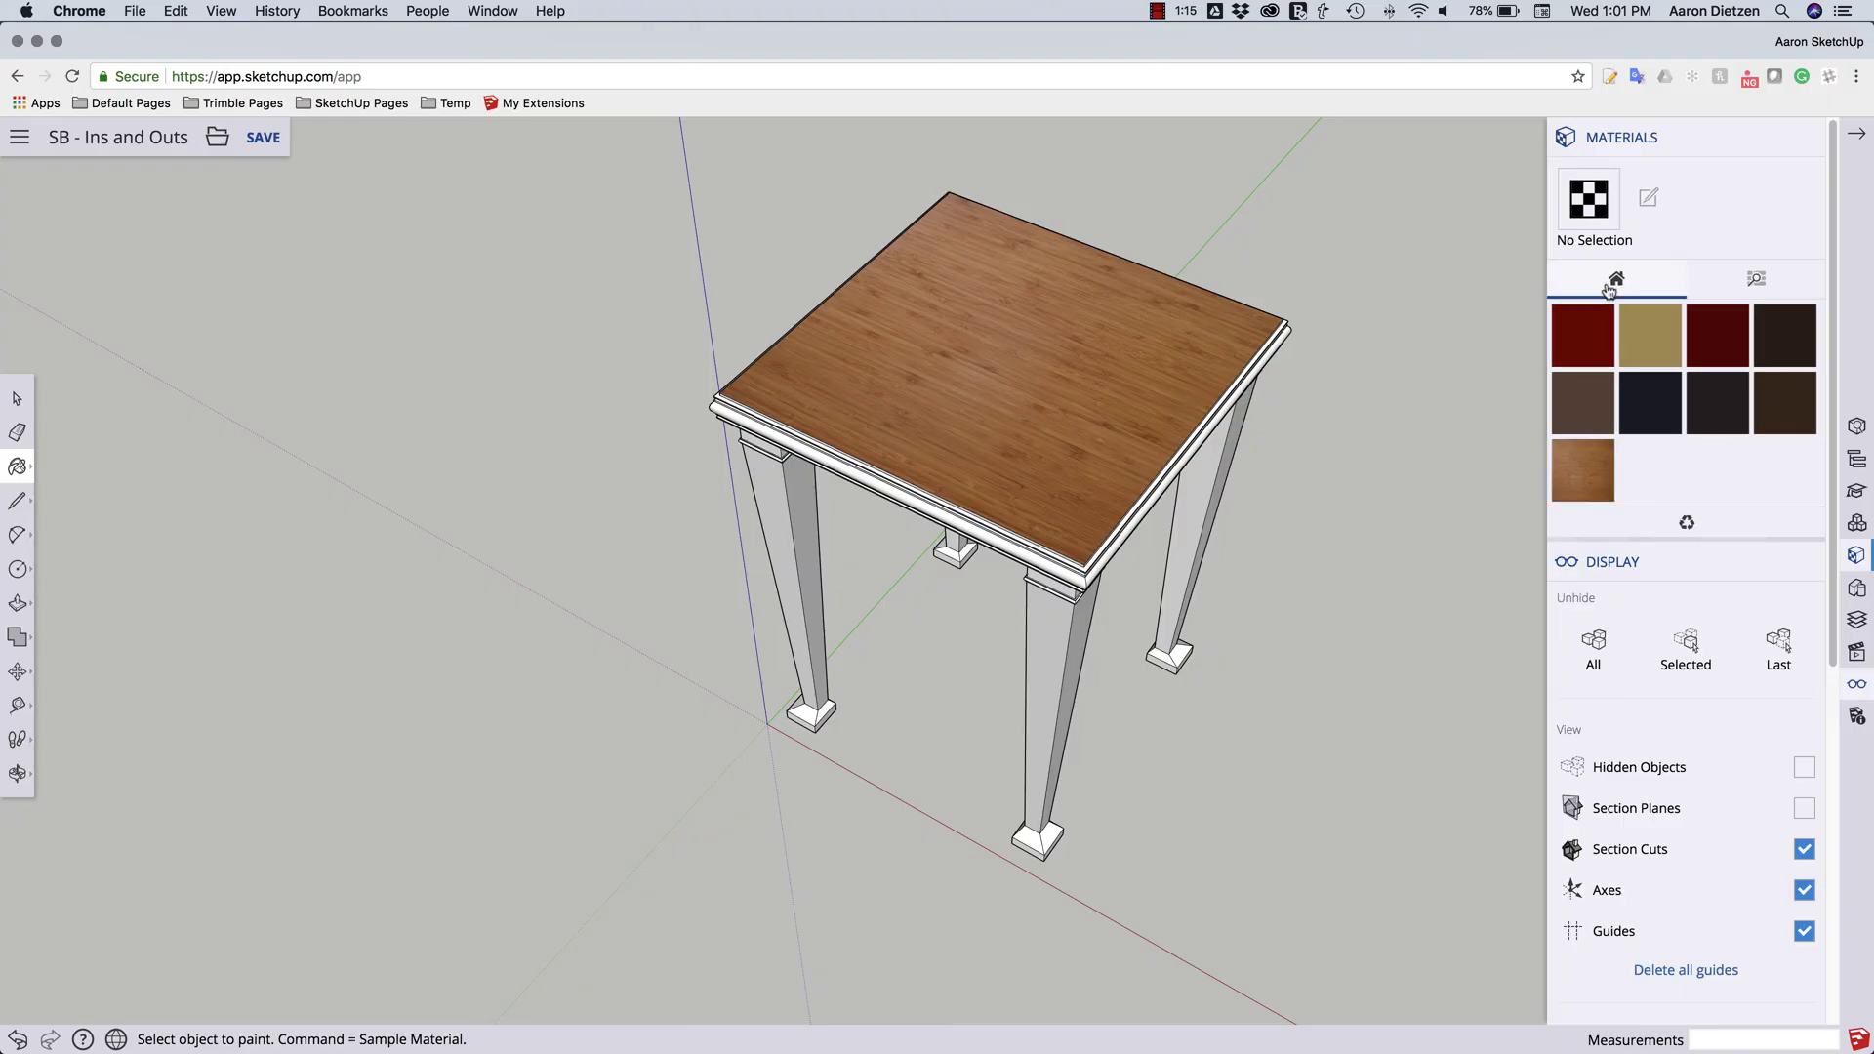
click(1580, 483)
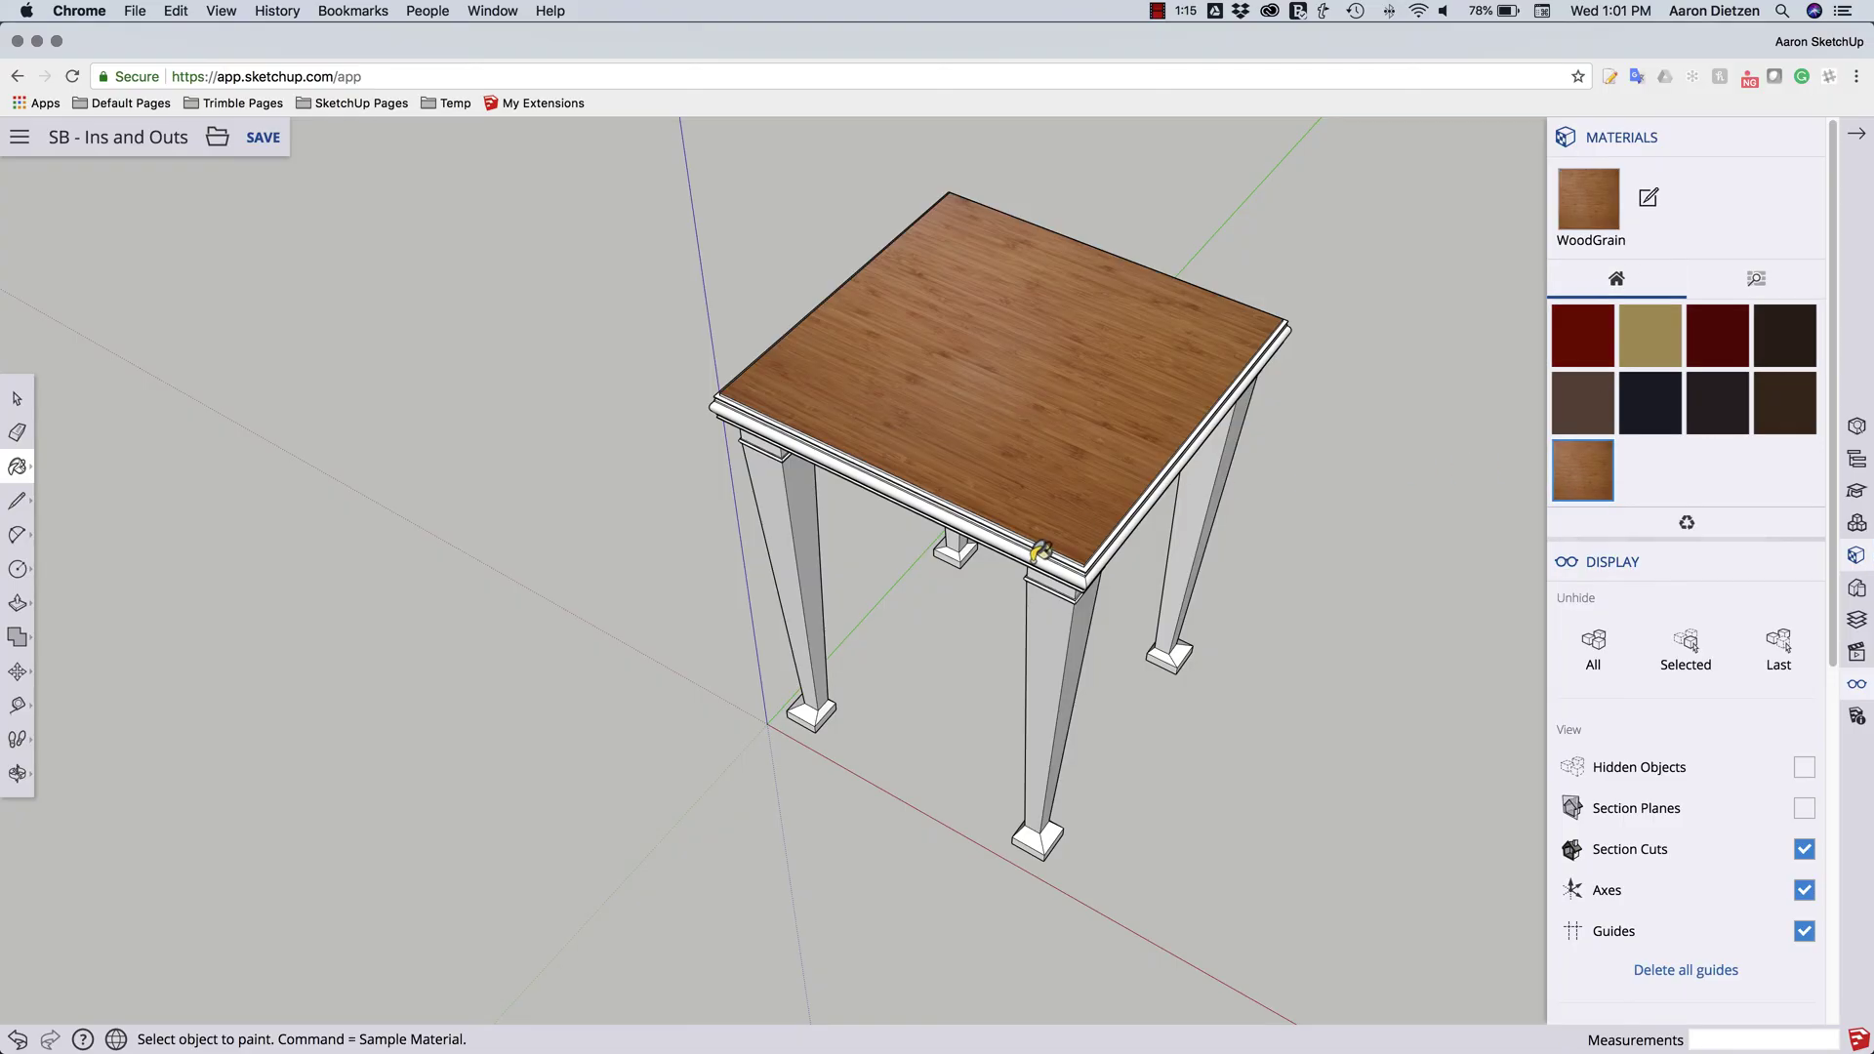
click(1075, 586)
click(1101, 558)
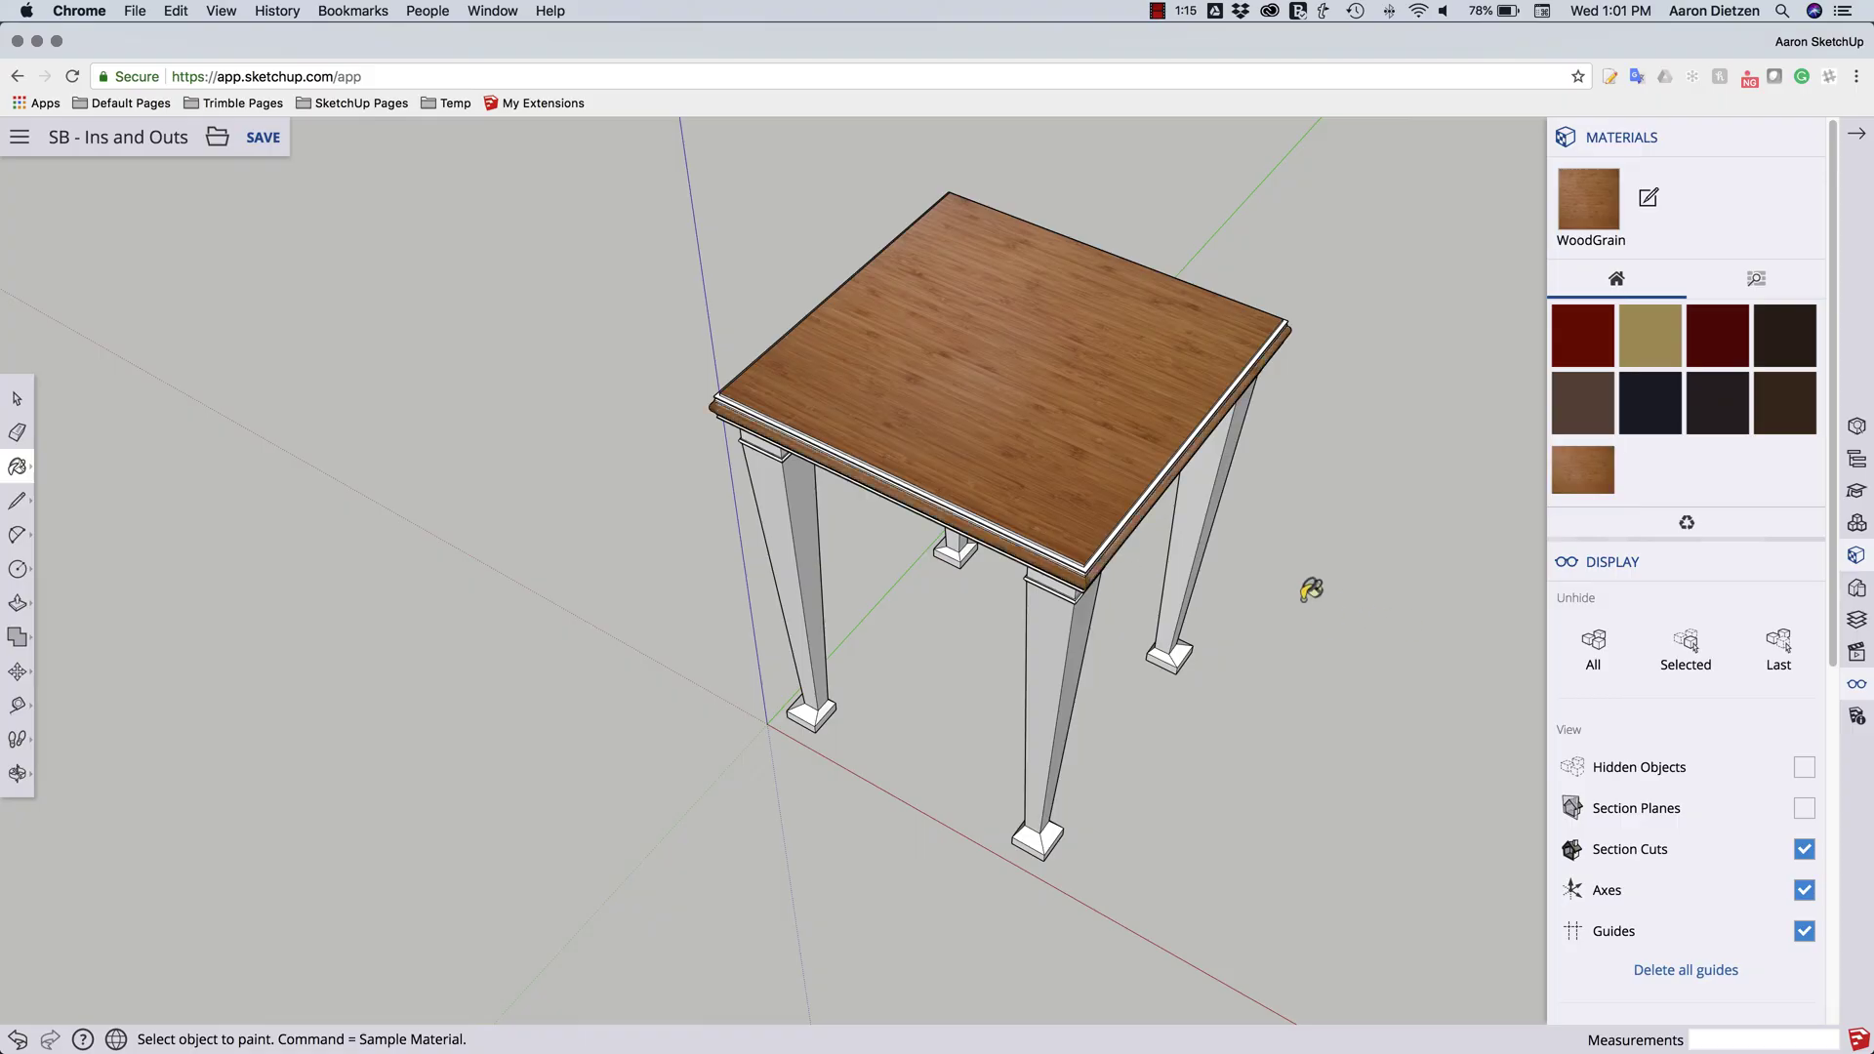
click(1857, 134)
middle_drag(1286, 543, 501, 280)
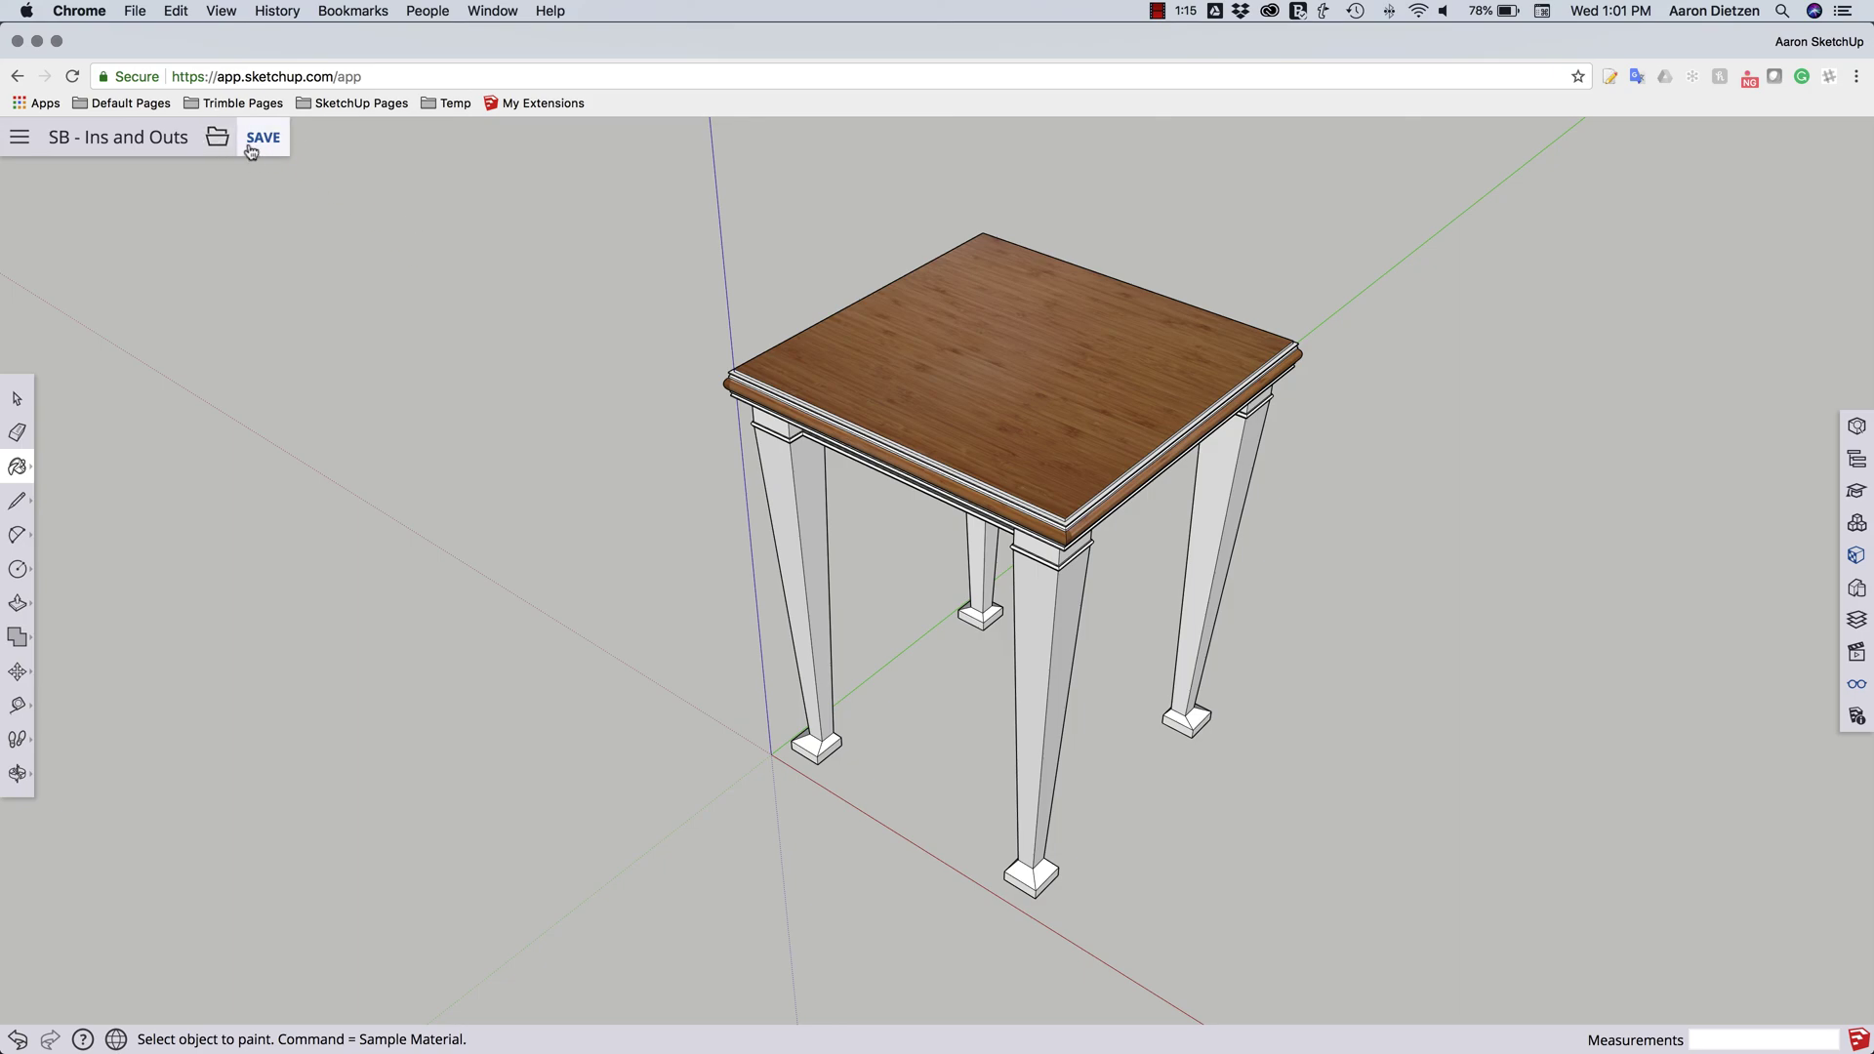
Step: Export a PNG with width 200 and the proportion link toggled, then download it
click(216, 141)
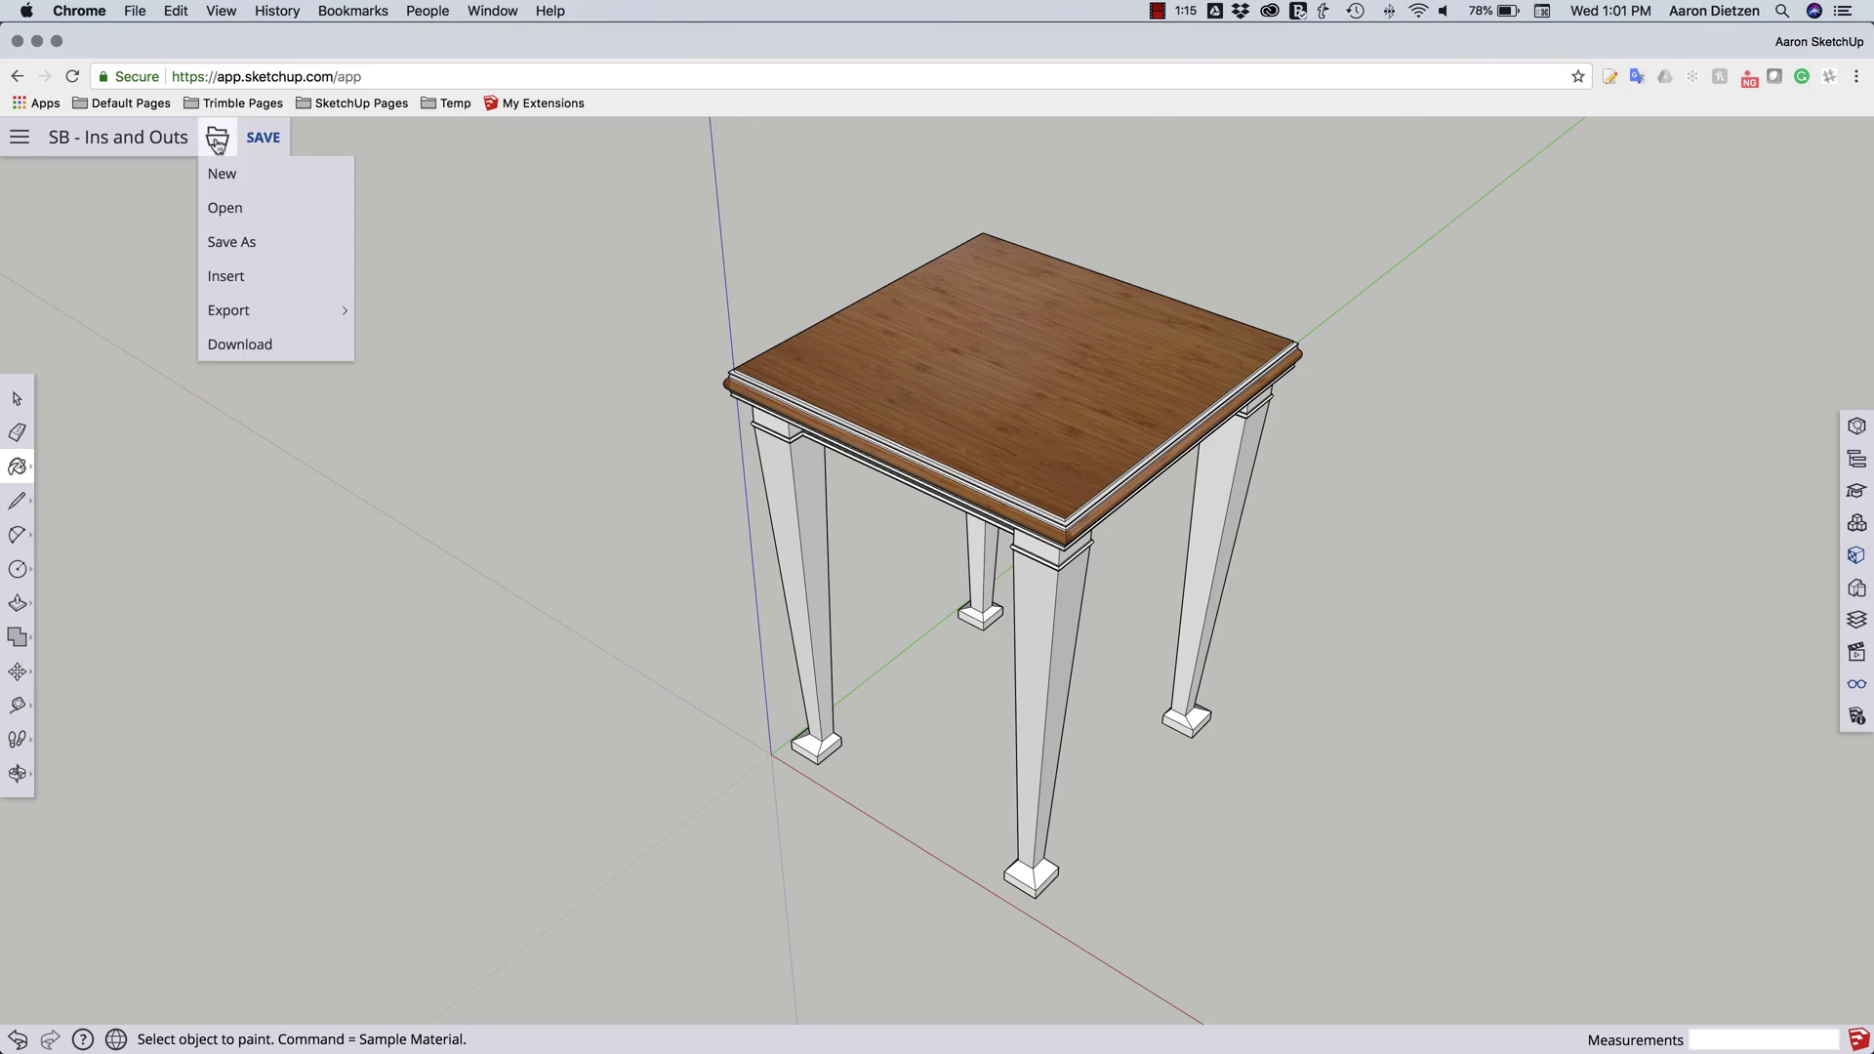
mouse_move(230, 311)
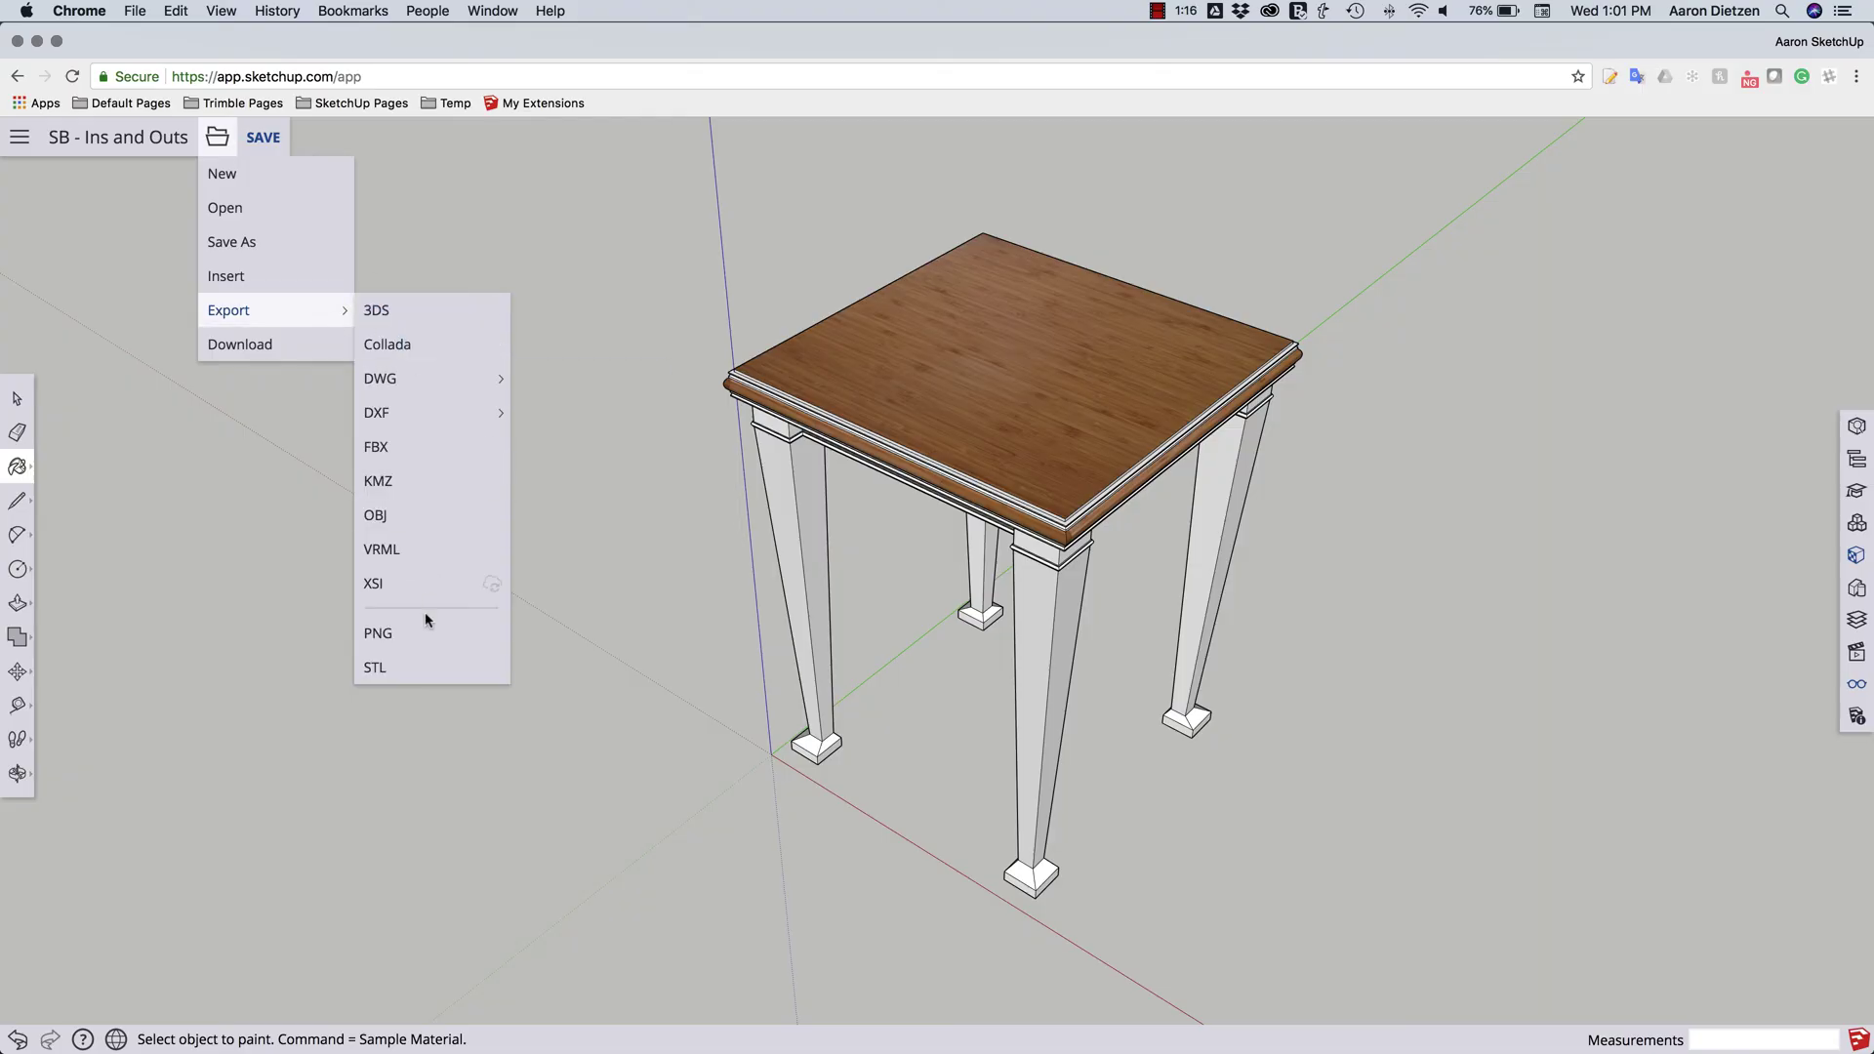
click(385, 641)
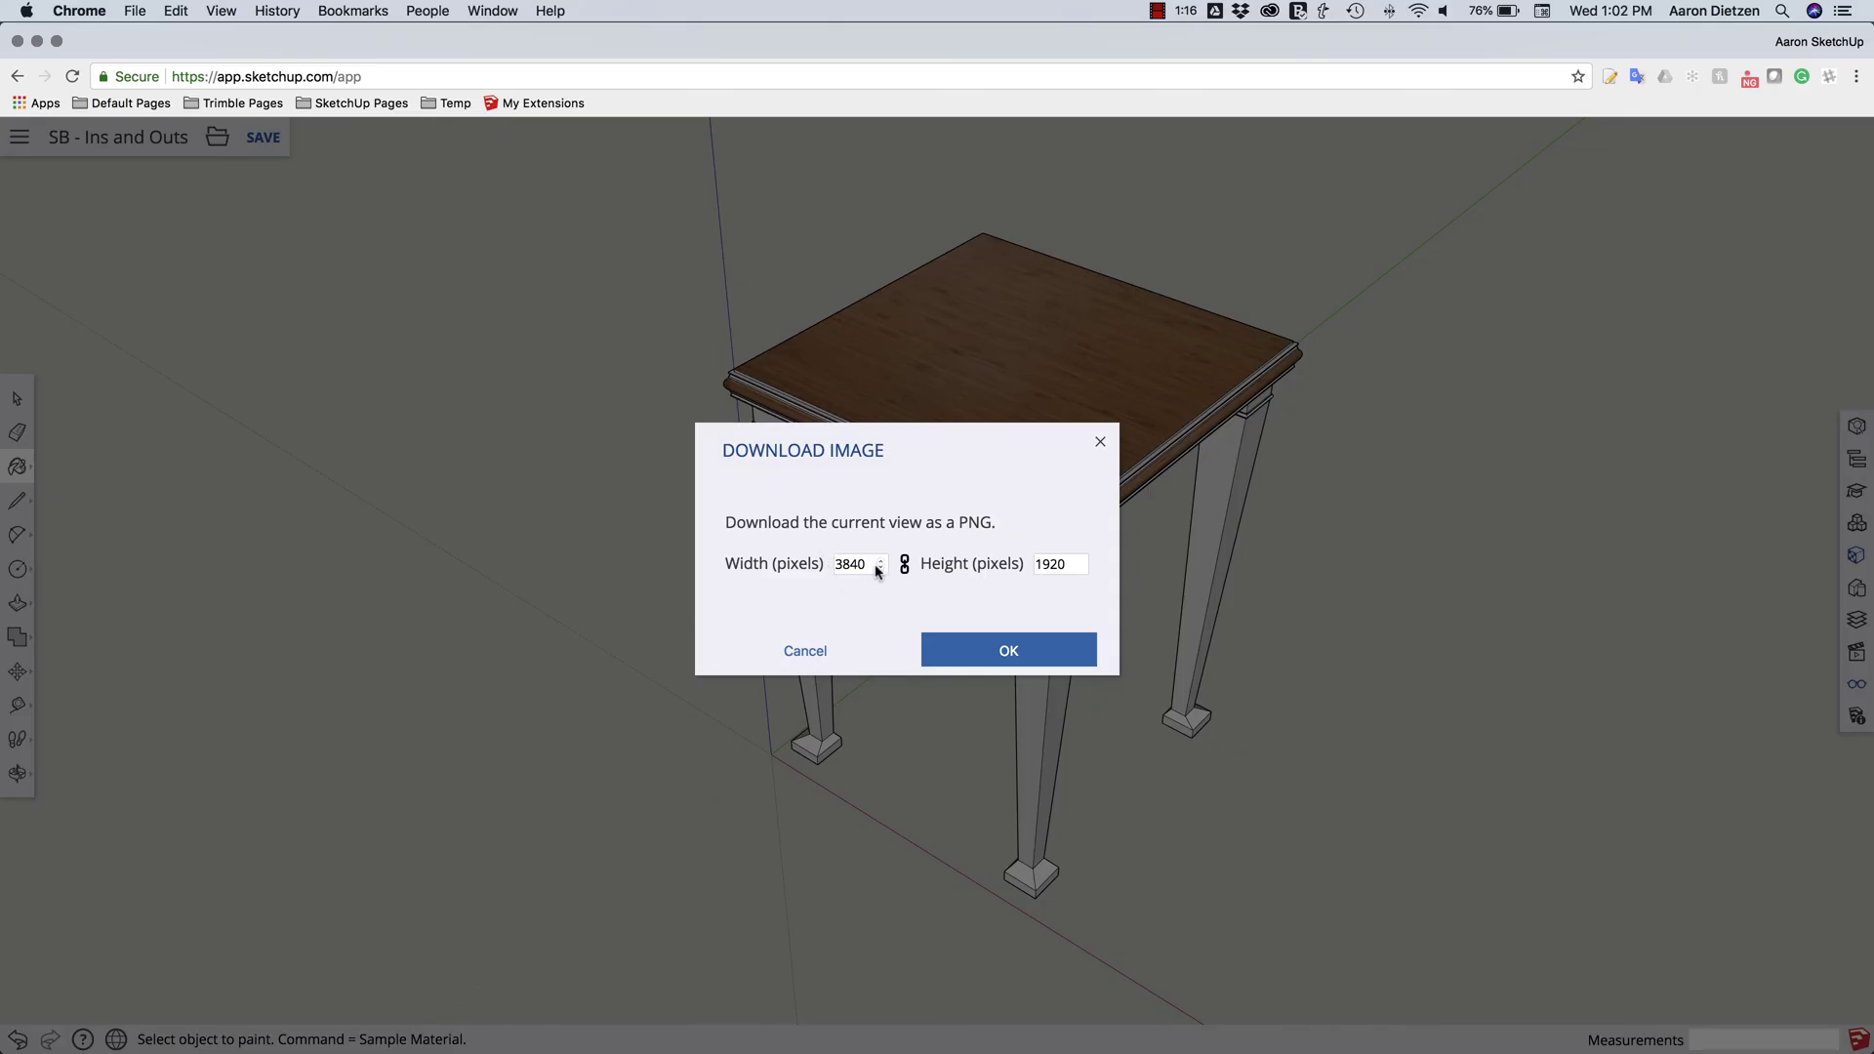
drag(867, 565, 827, 570)
text(2)
text(00)
click(1047, 563)
click(904, 567)
click(805, 653)
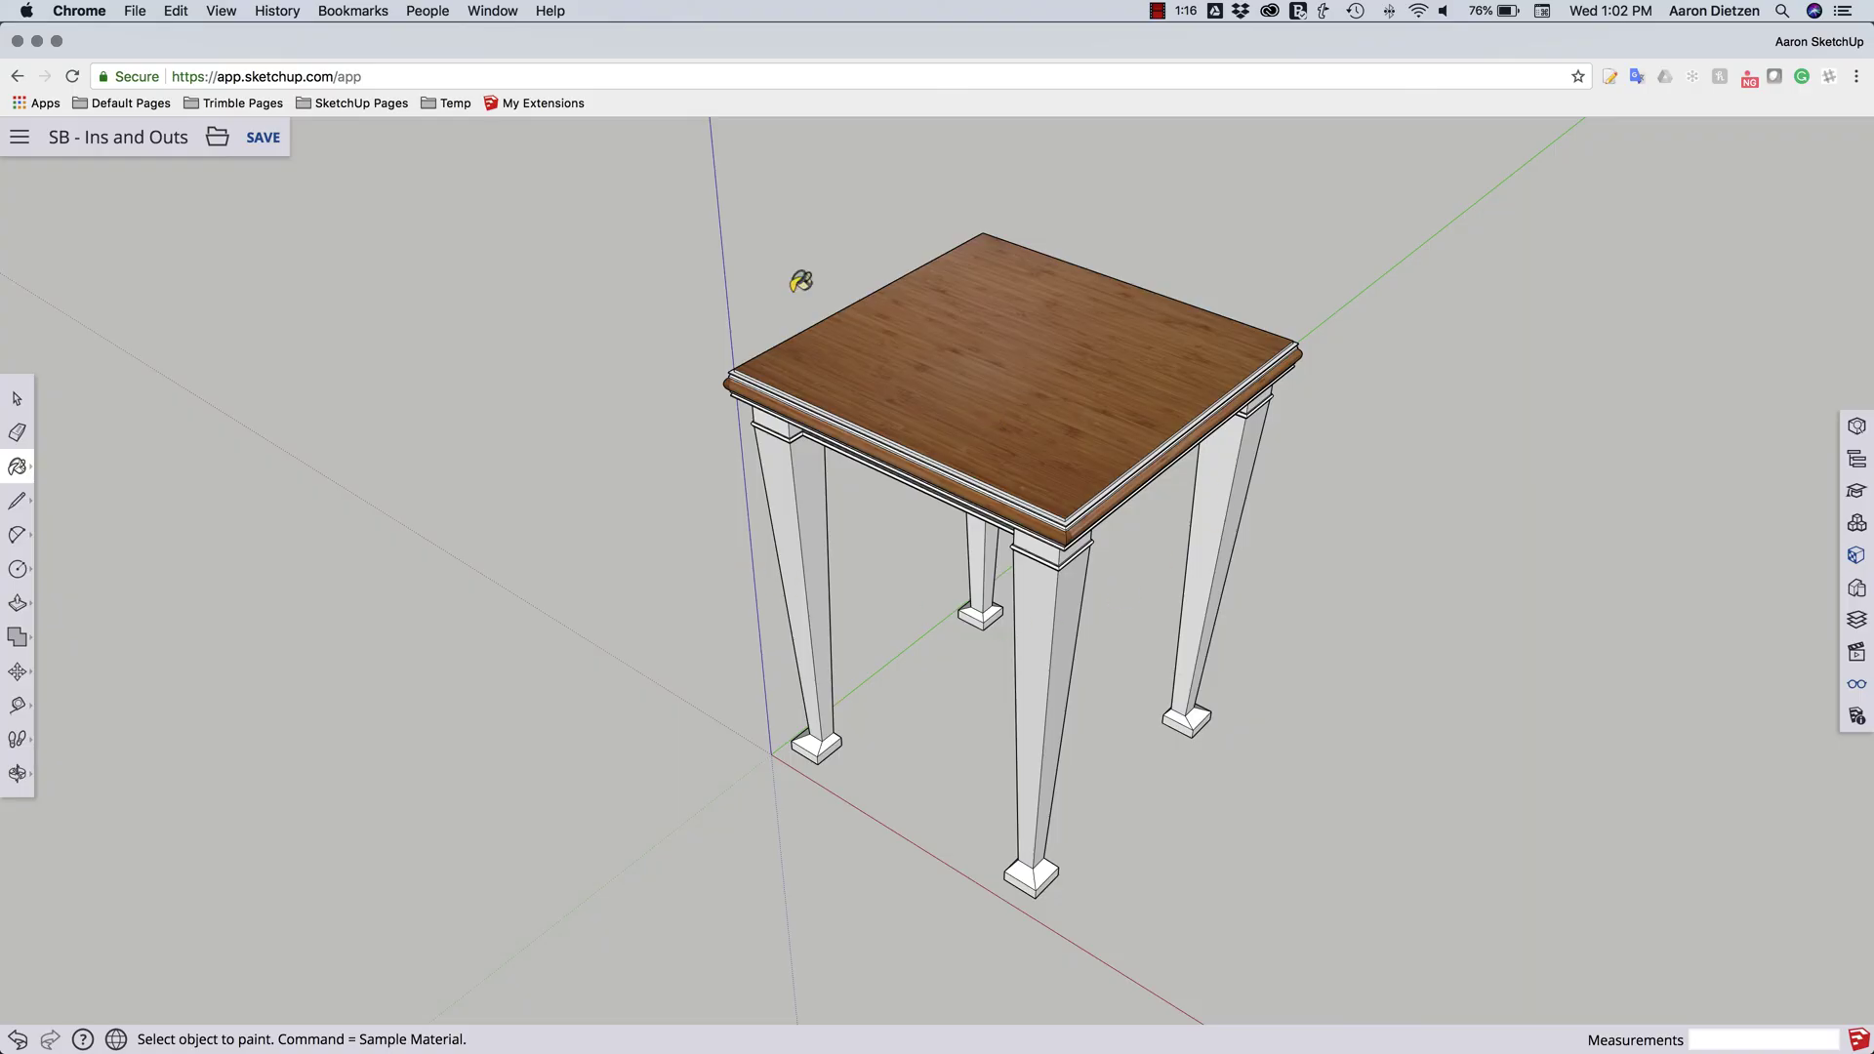
Step: Visit the Trimble Connect model browser, return to the model, and open Chrome's File menu
click(217, 136)
click(218, 210)
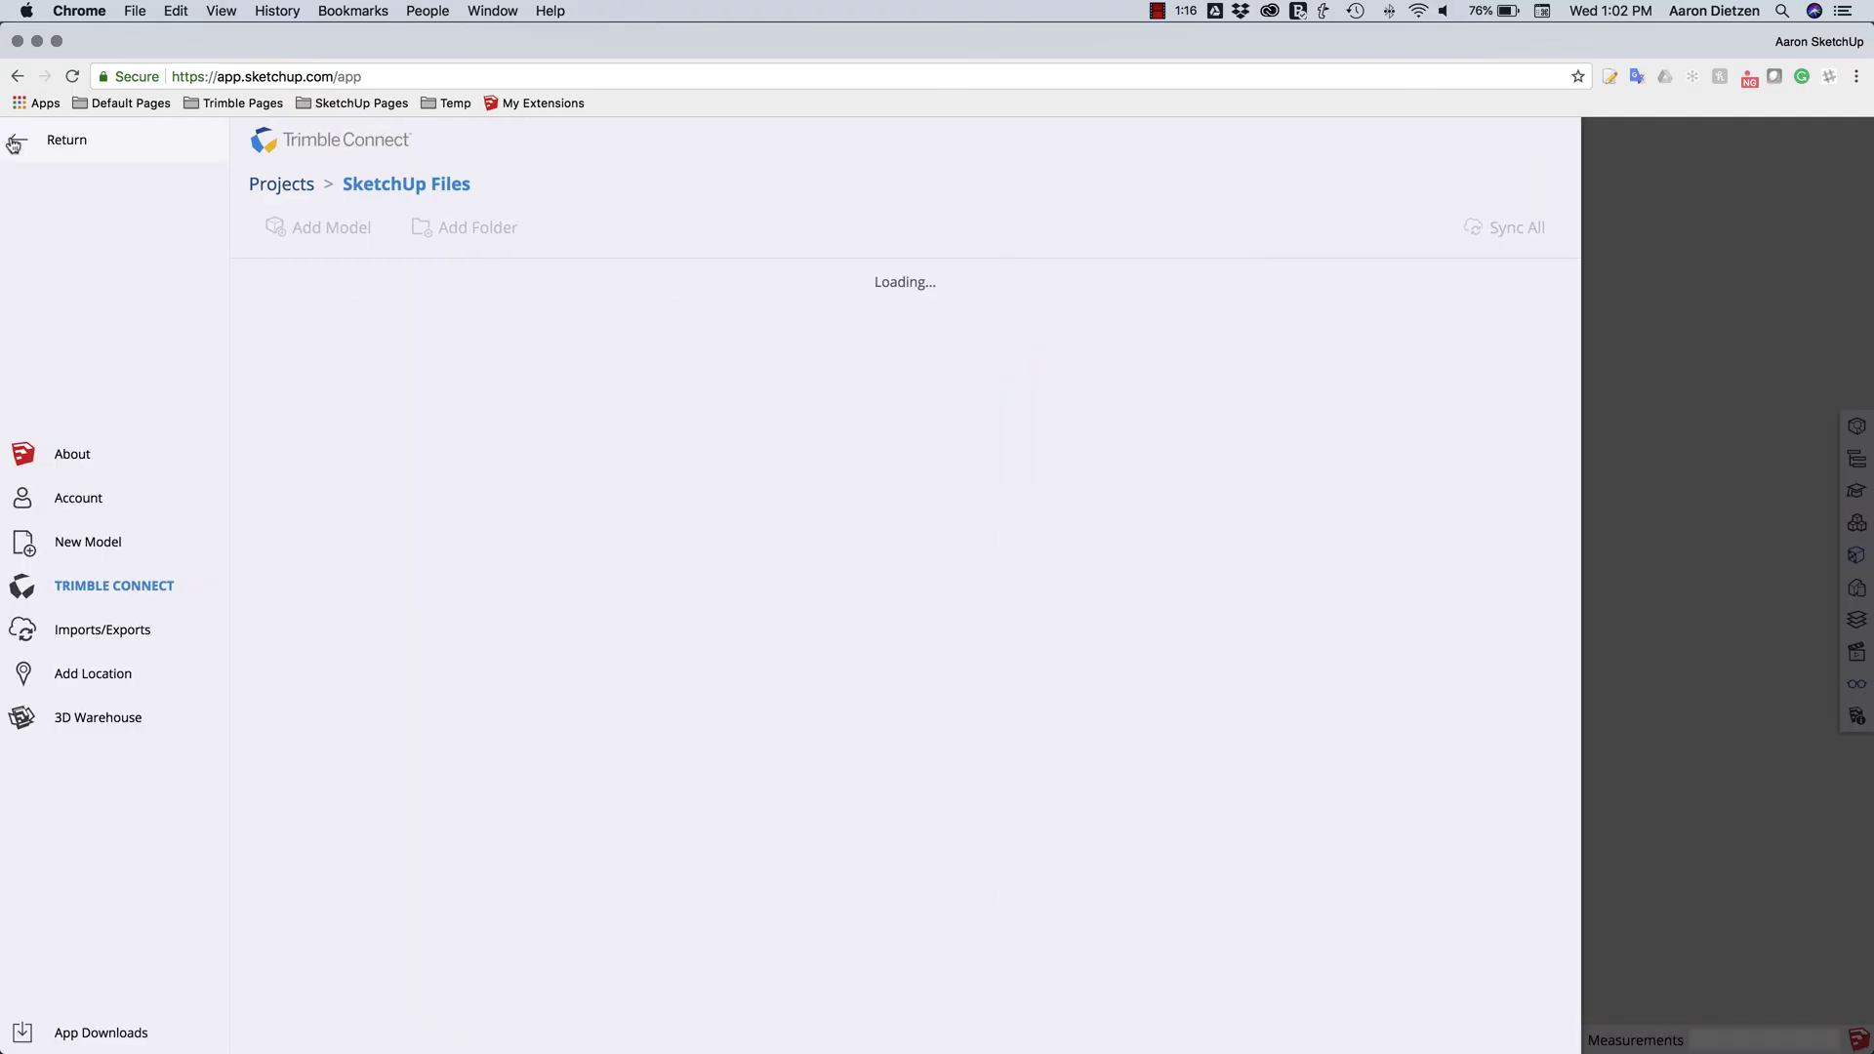
click(14, 142)
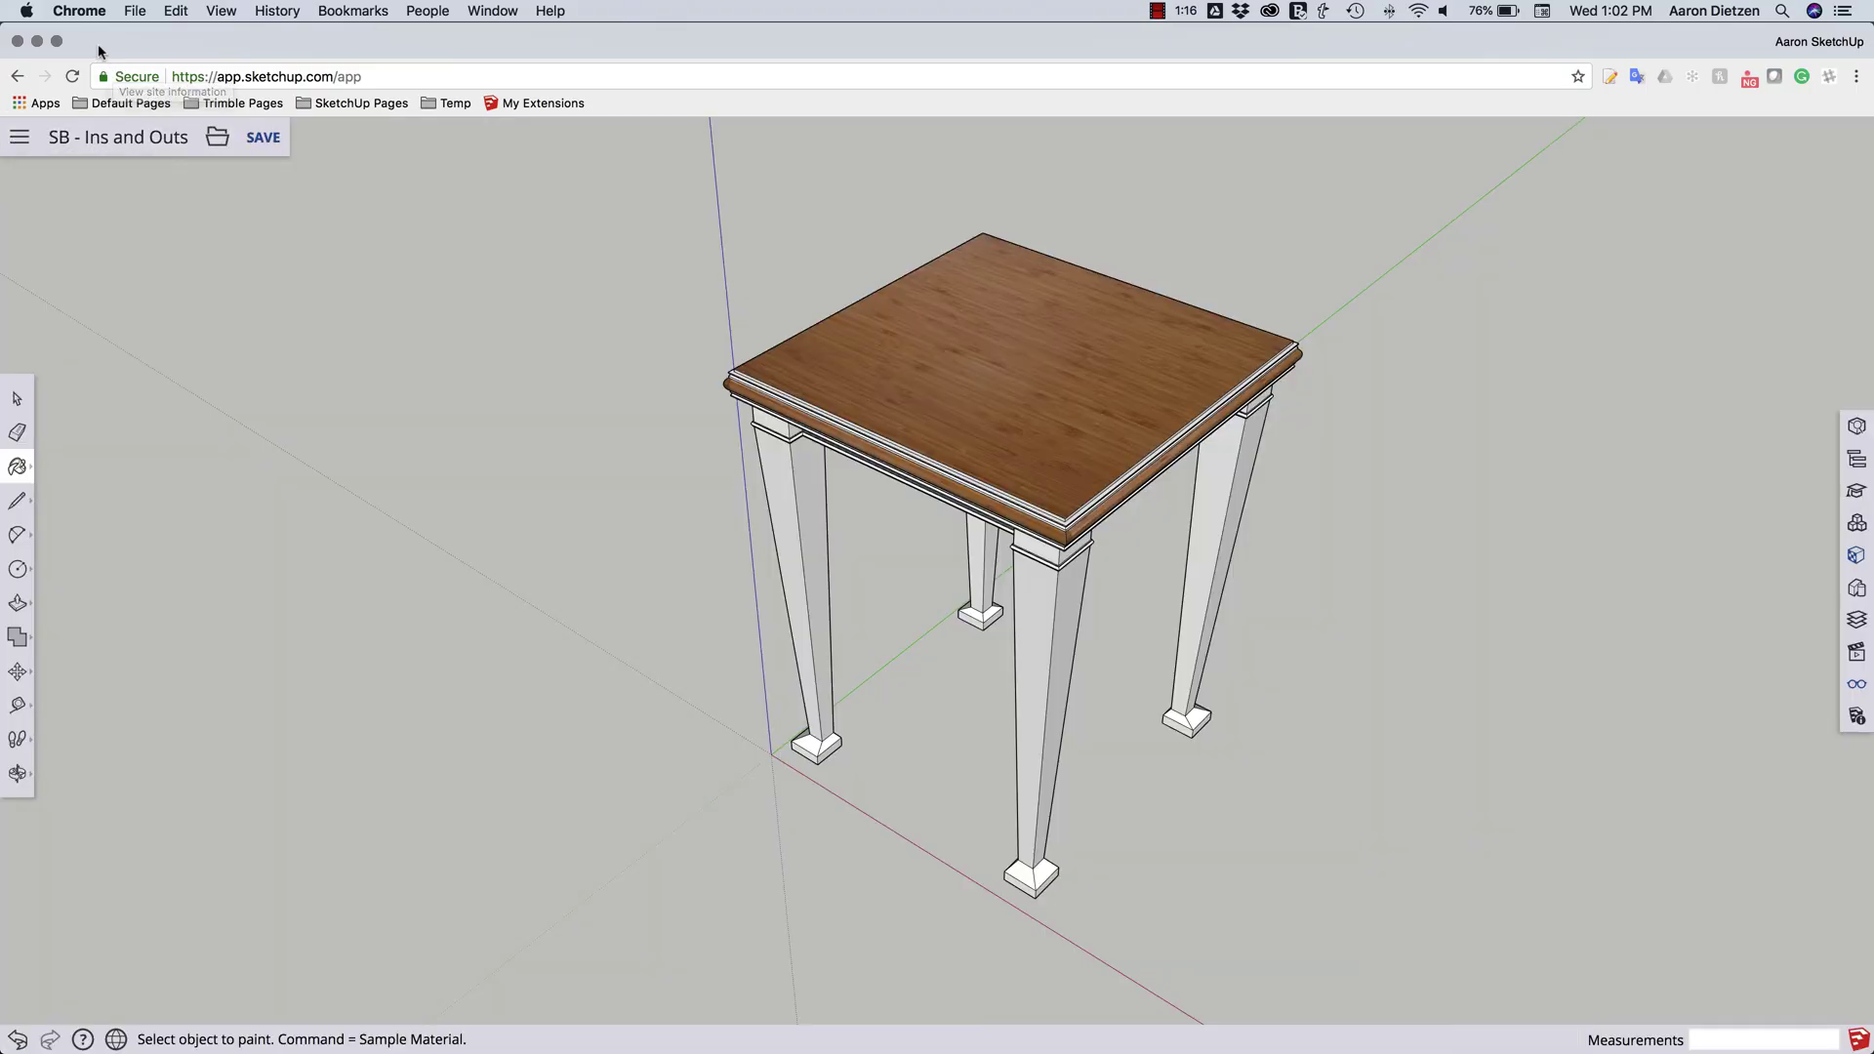
click(136, 14)
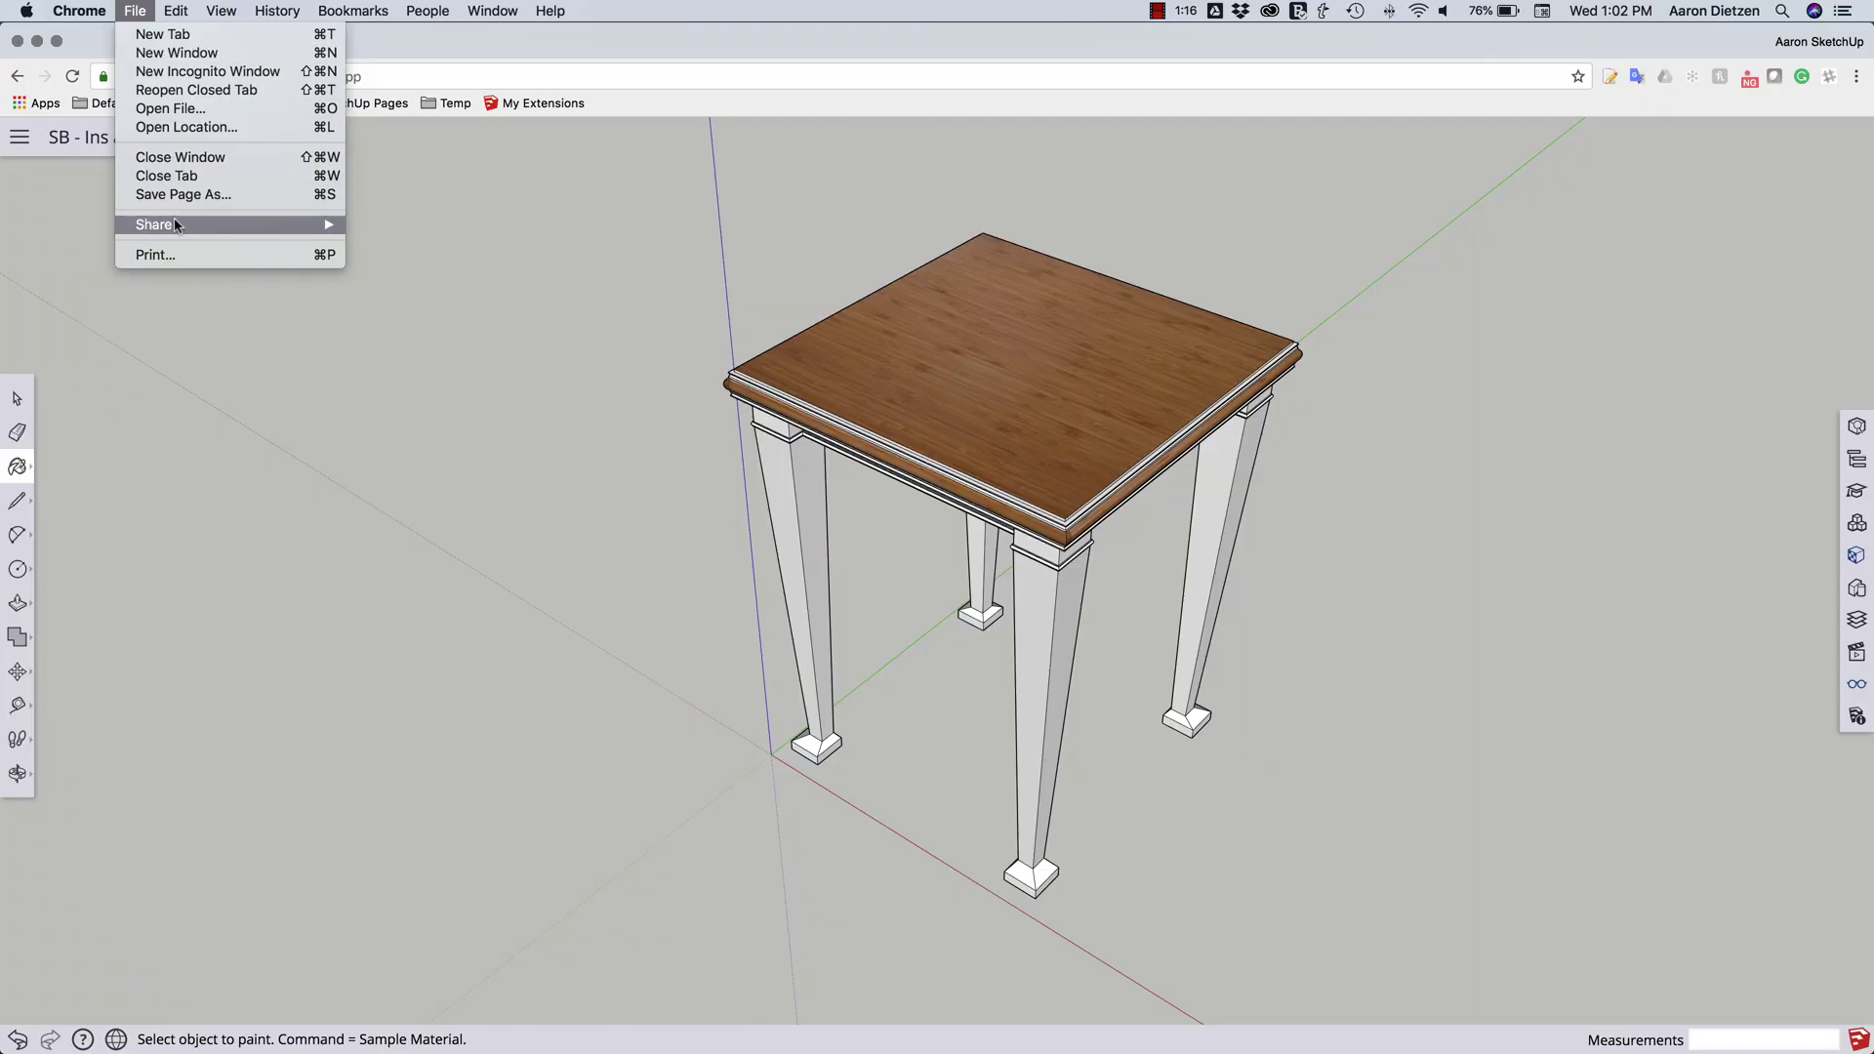
Step: Preview the print with Scale raised to 70, then cancel
click(154, 255)
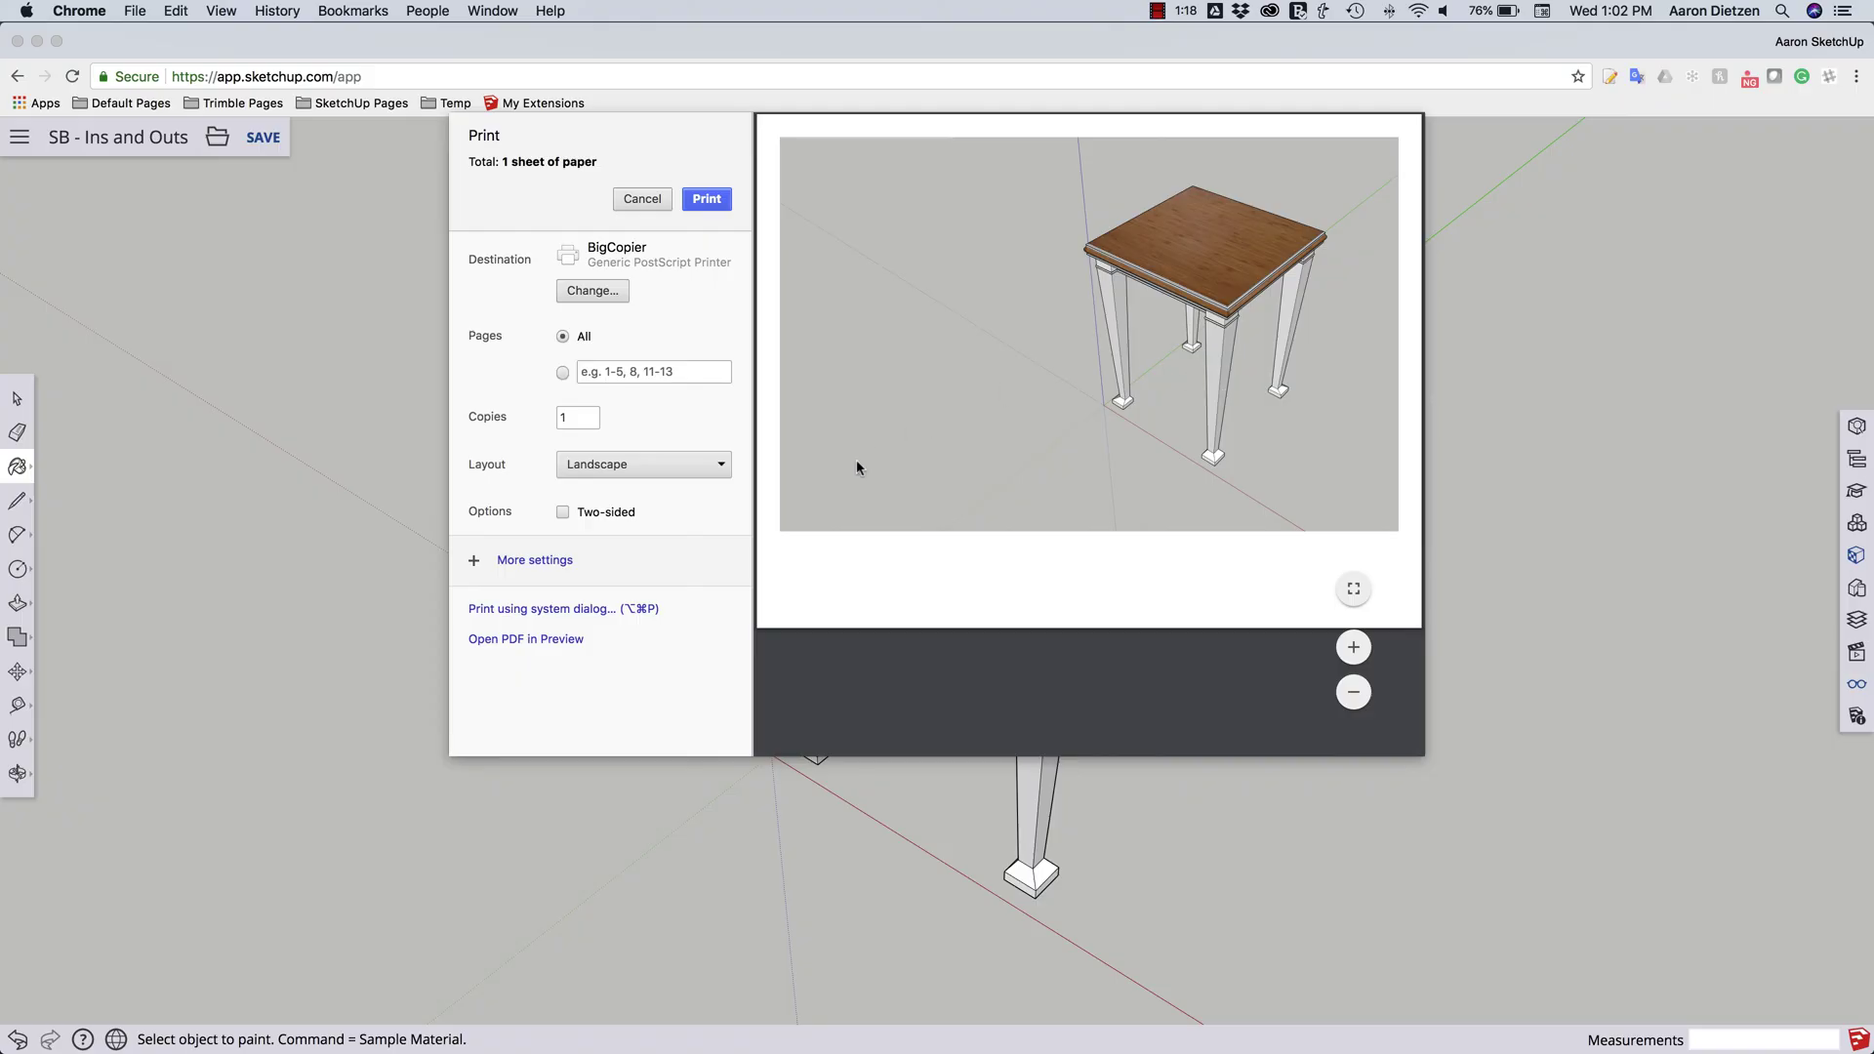
click(505, 560)
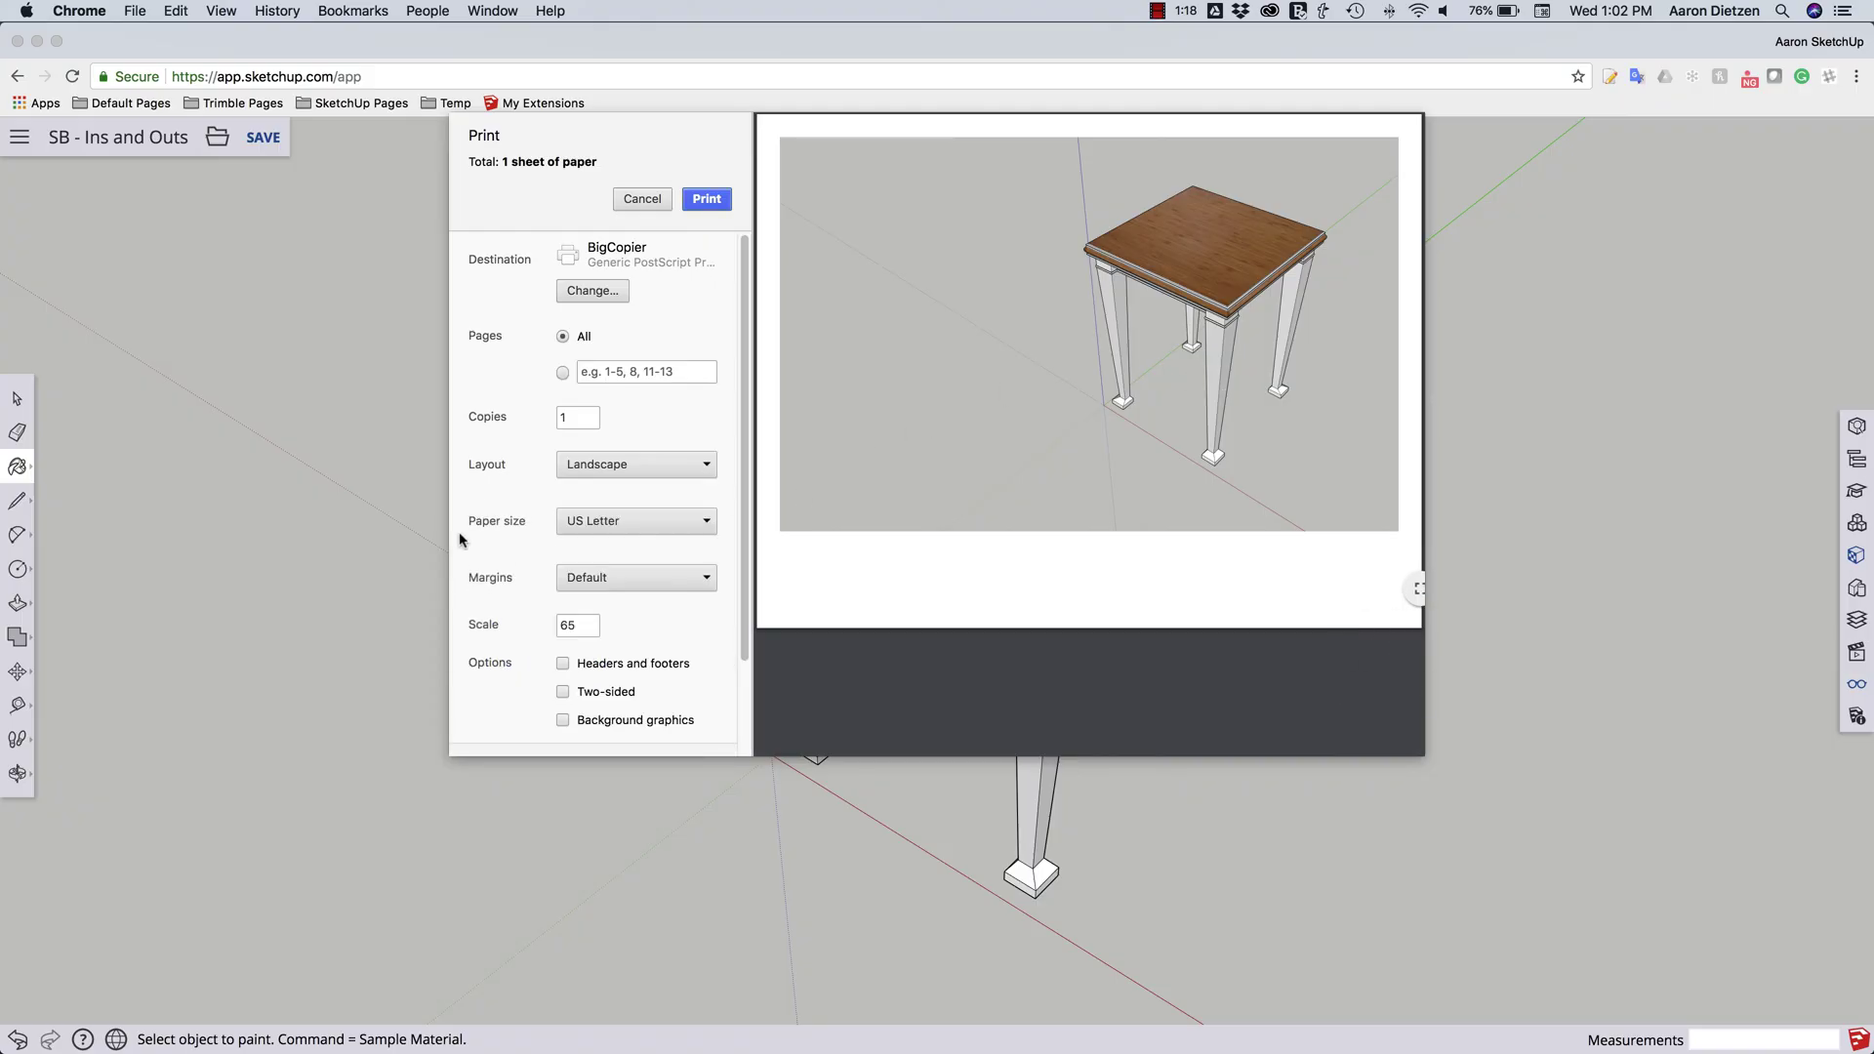
click(590, 626)
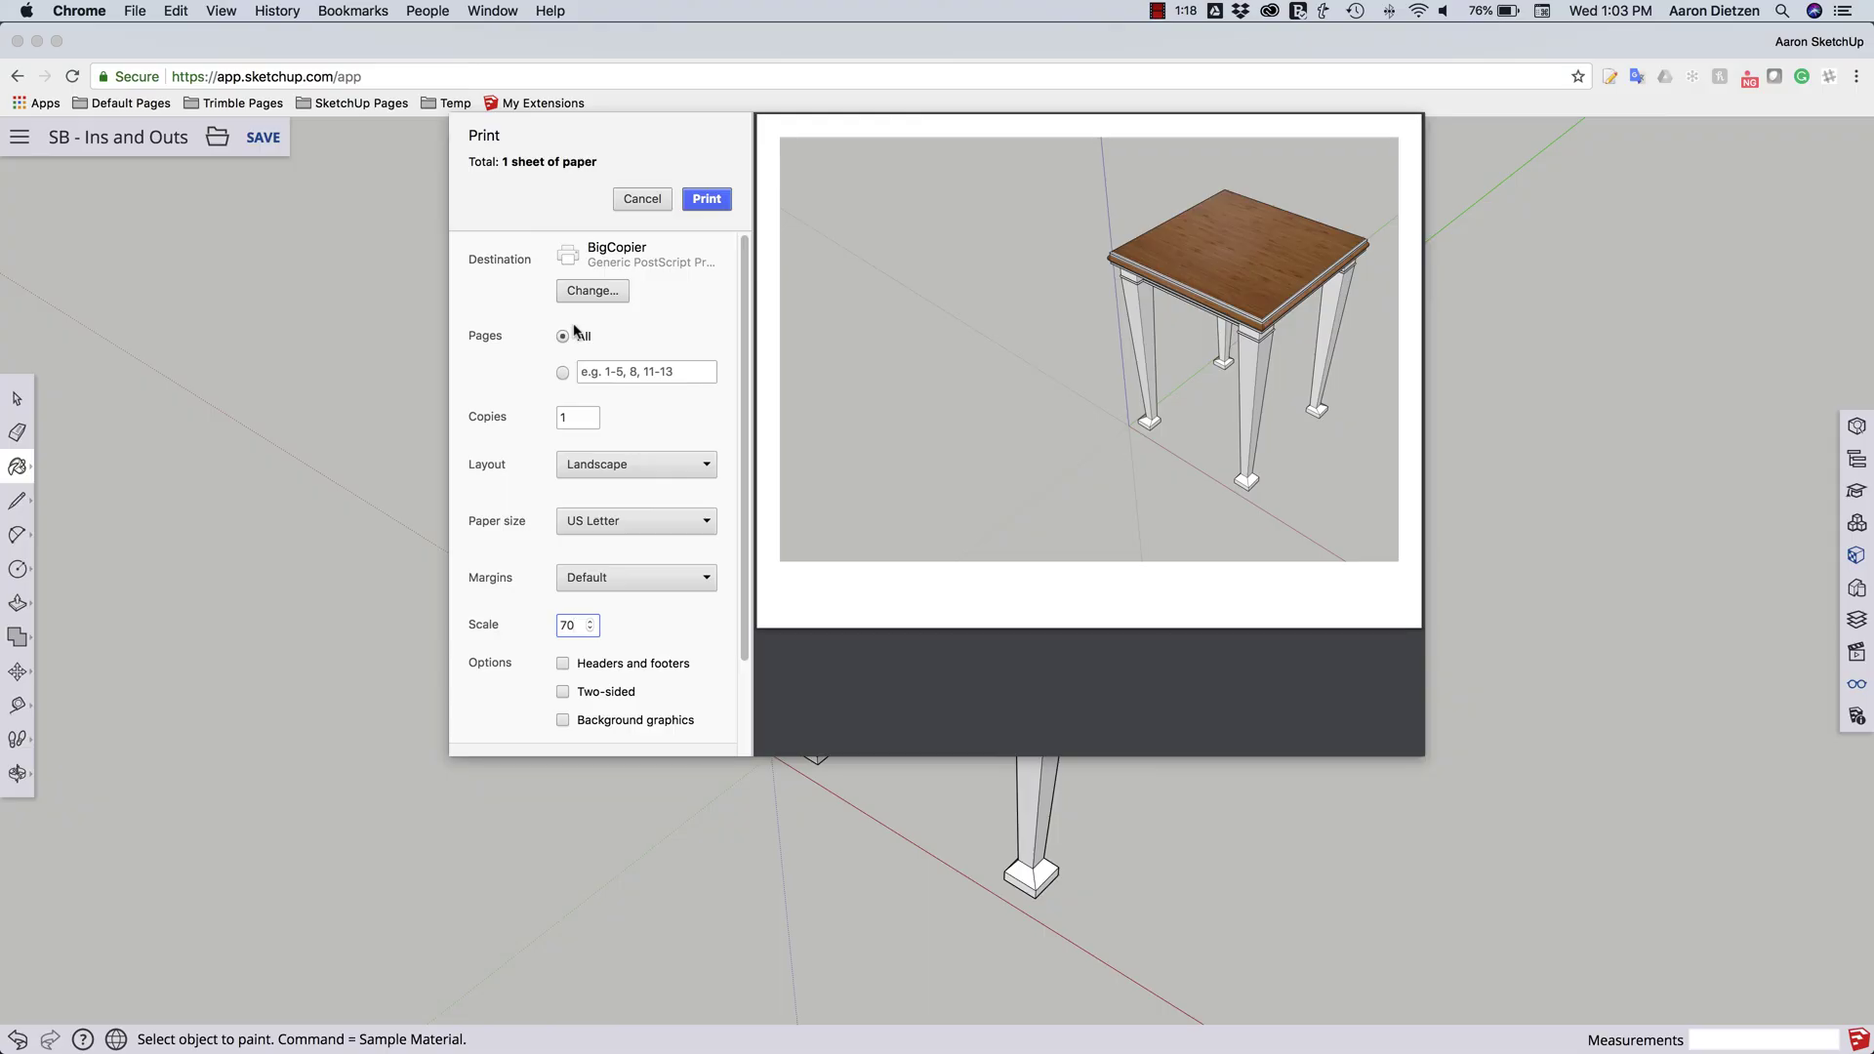
click(657, 206)
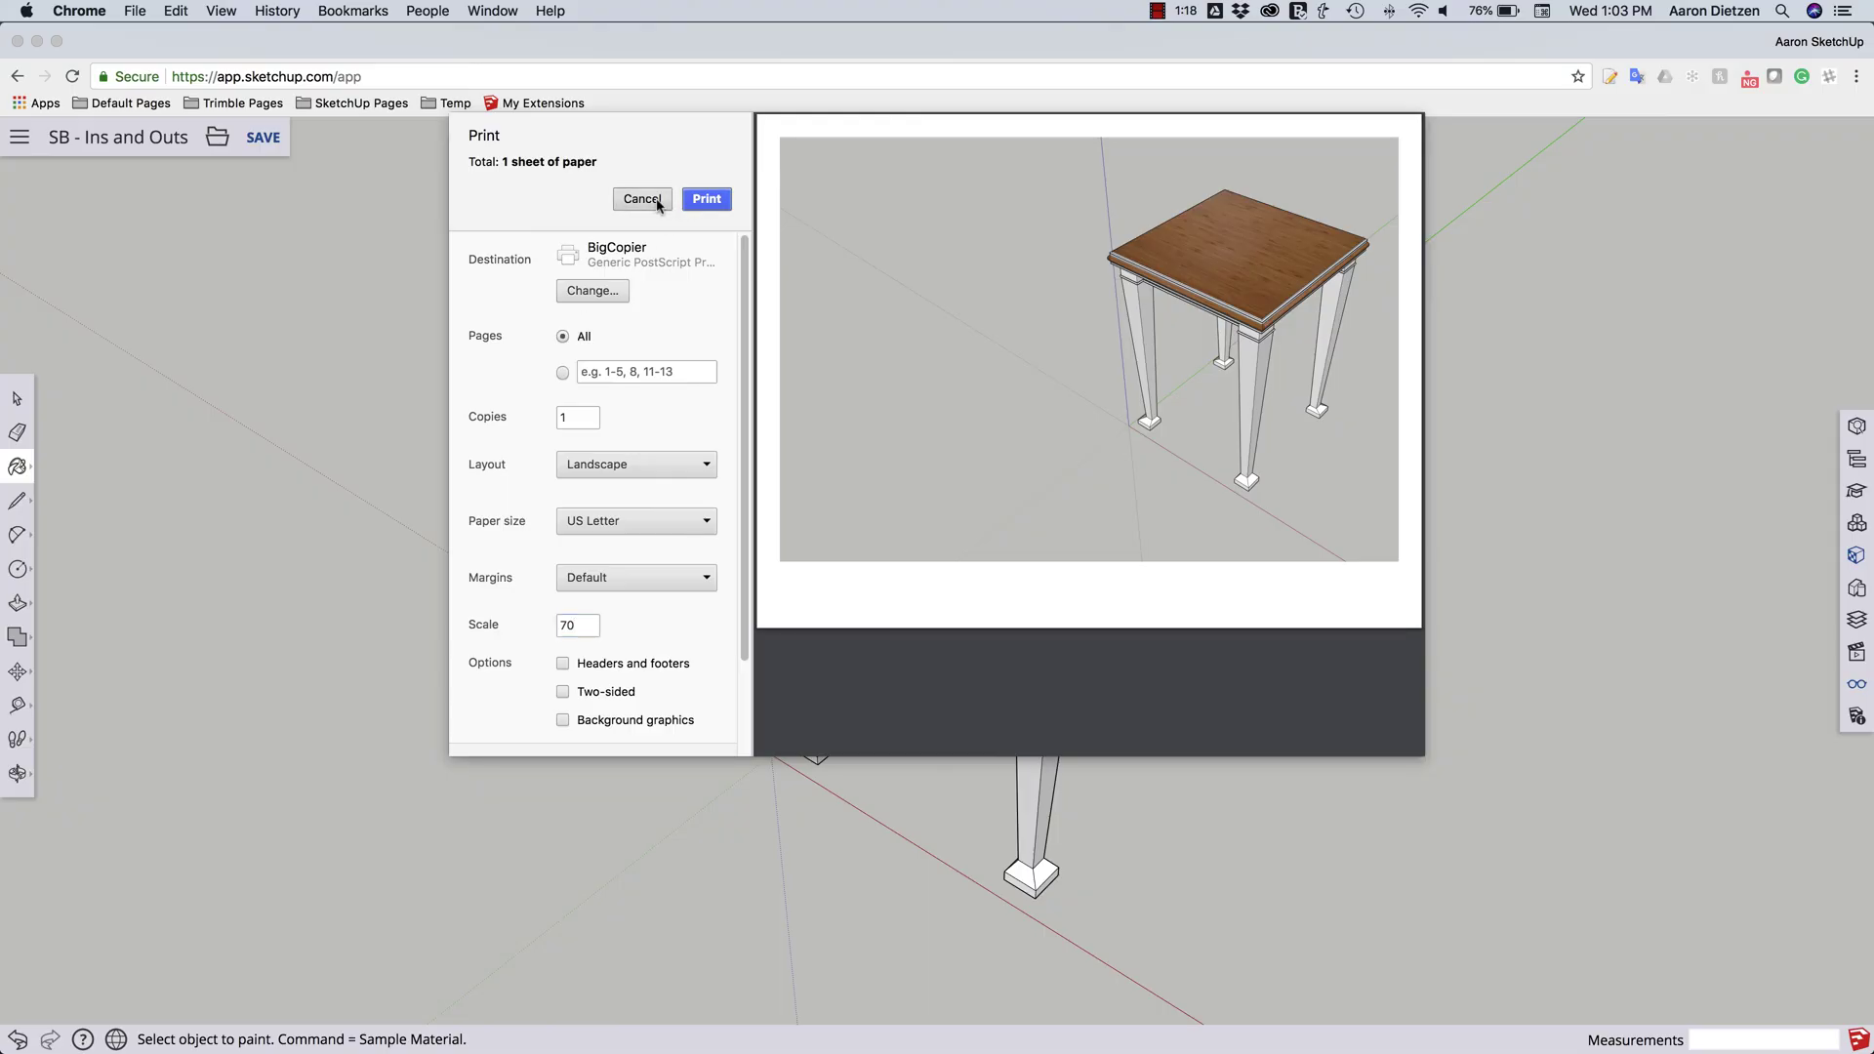